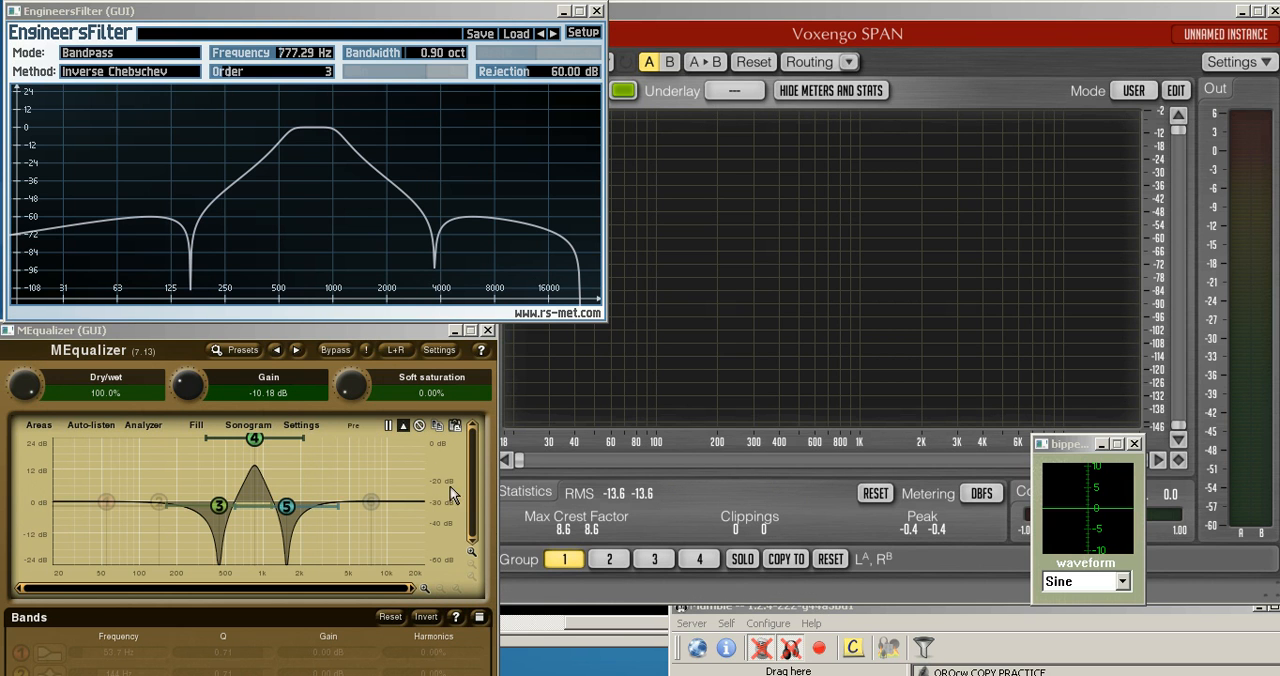
Toggle self-deafen in Mumble off, on and off again to watch the incoming signal in the SPAN spectrum
left_click(790, 650)
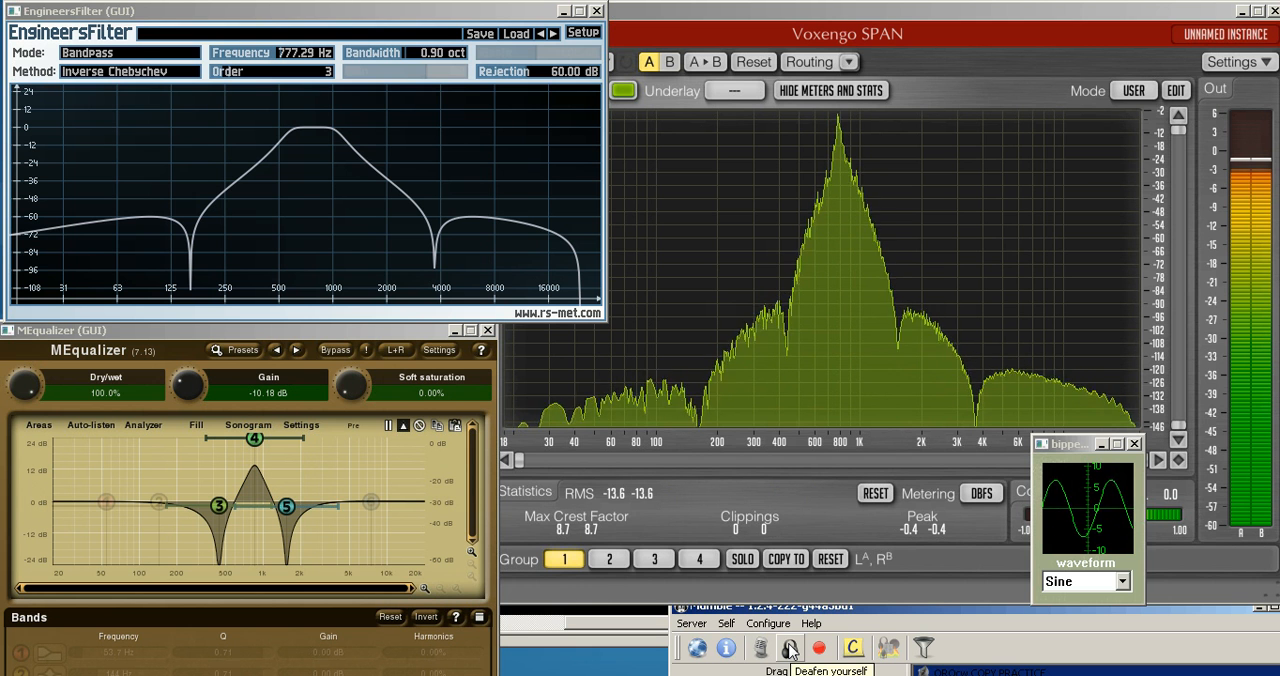
left_click(790, 650)
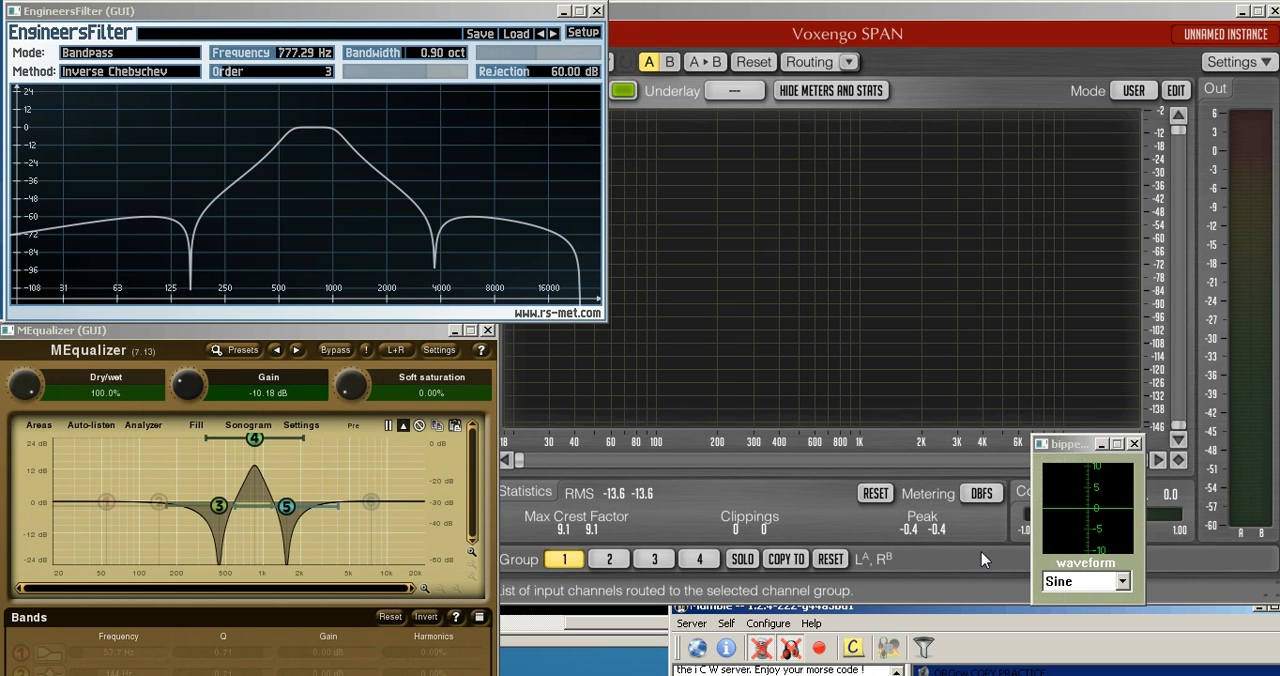
left_click(790, 649)
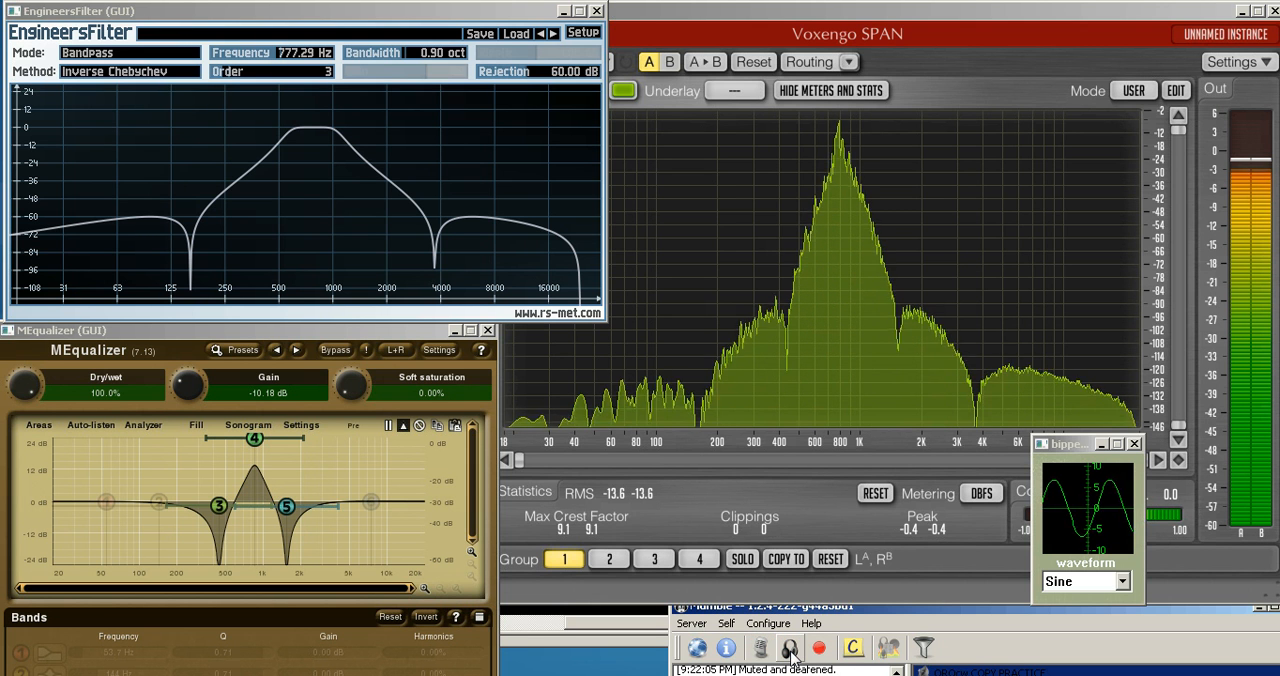
Set the EngineersFilter mode to Bypass and bypass MEqualizer to view the unfiltered spectrum
left_click(131, 58)
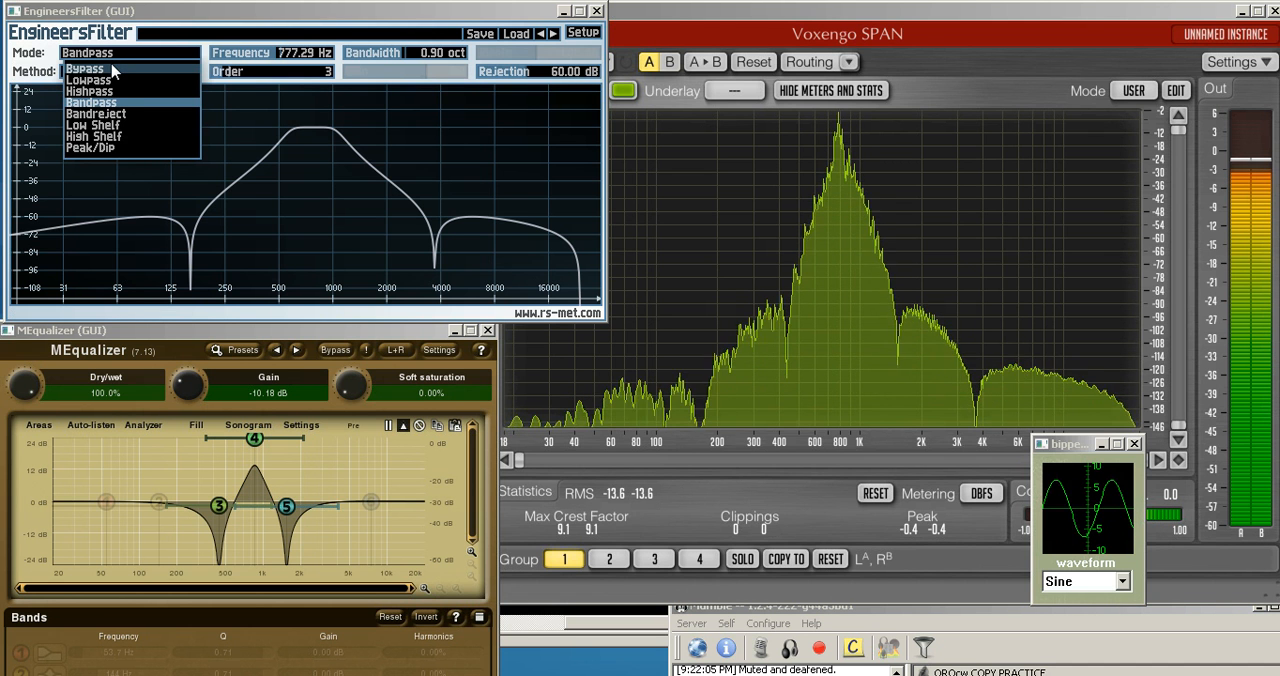
left_click(113, 69)
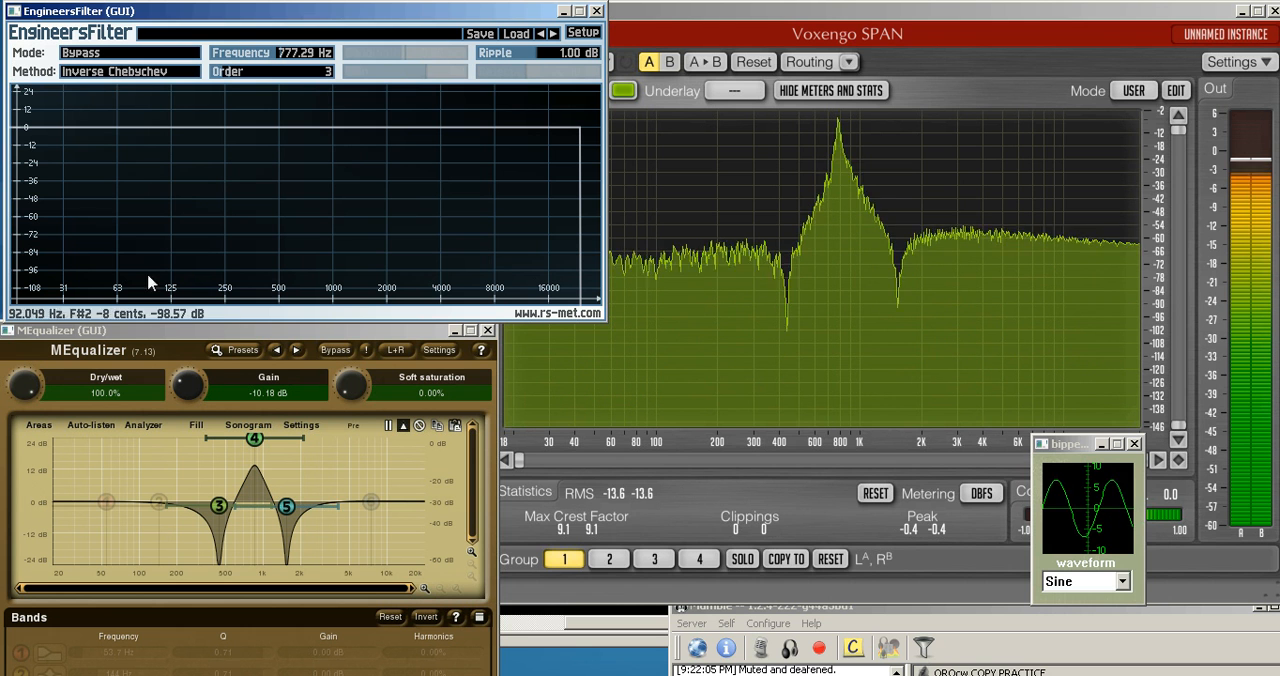
left_click(330, 353)
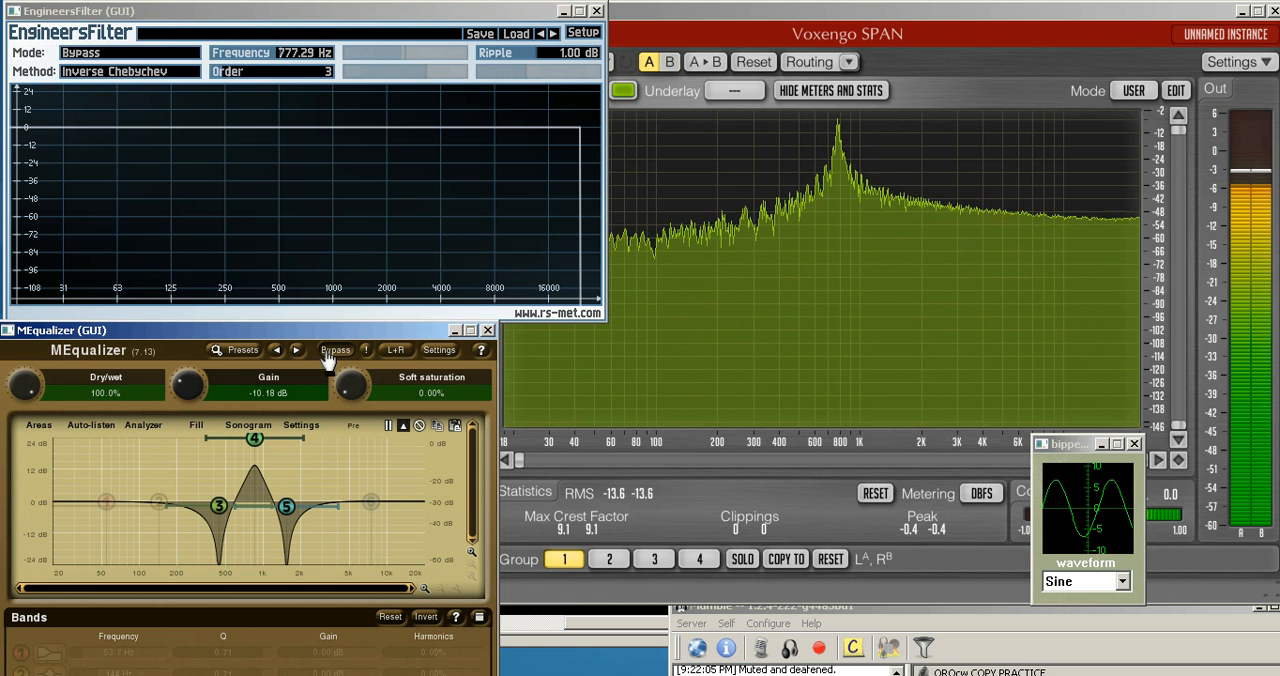
Restore EngineersFilter to Bandpass mode and re-enable MEqualizer, ending with Mumble deafened
left_click(99, 57)
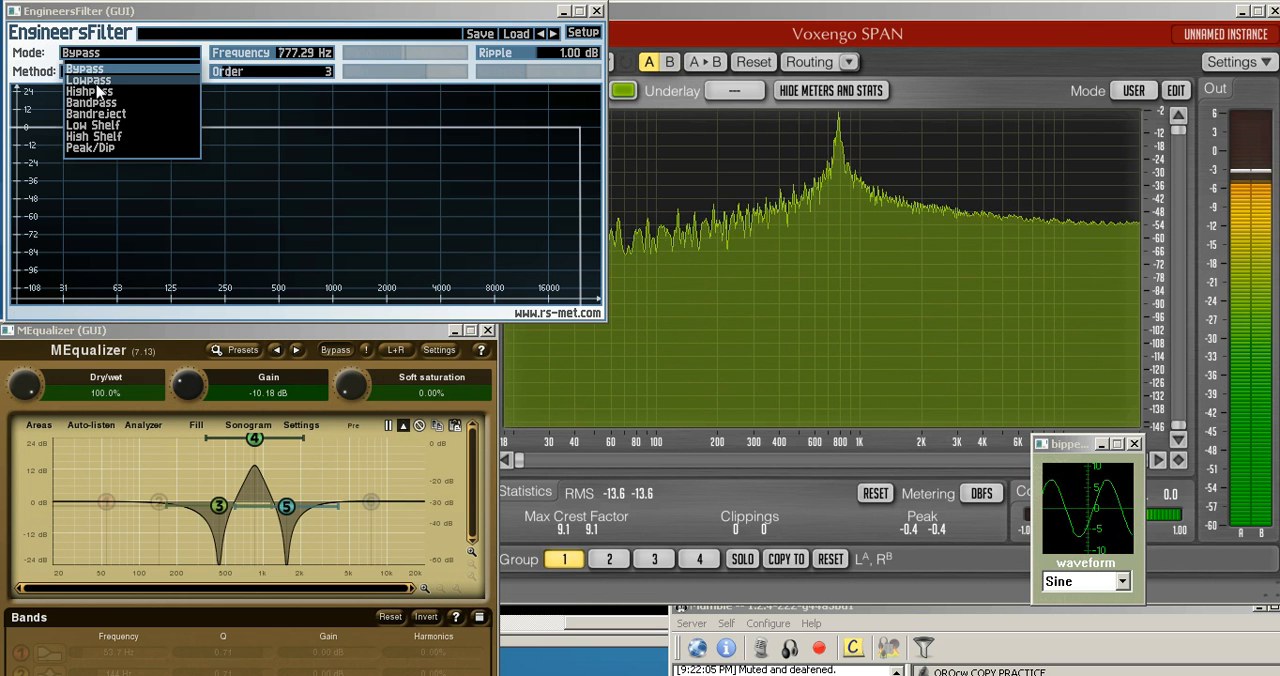
left_click(97, 104)
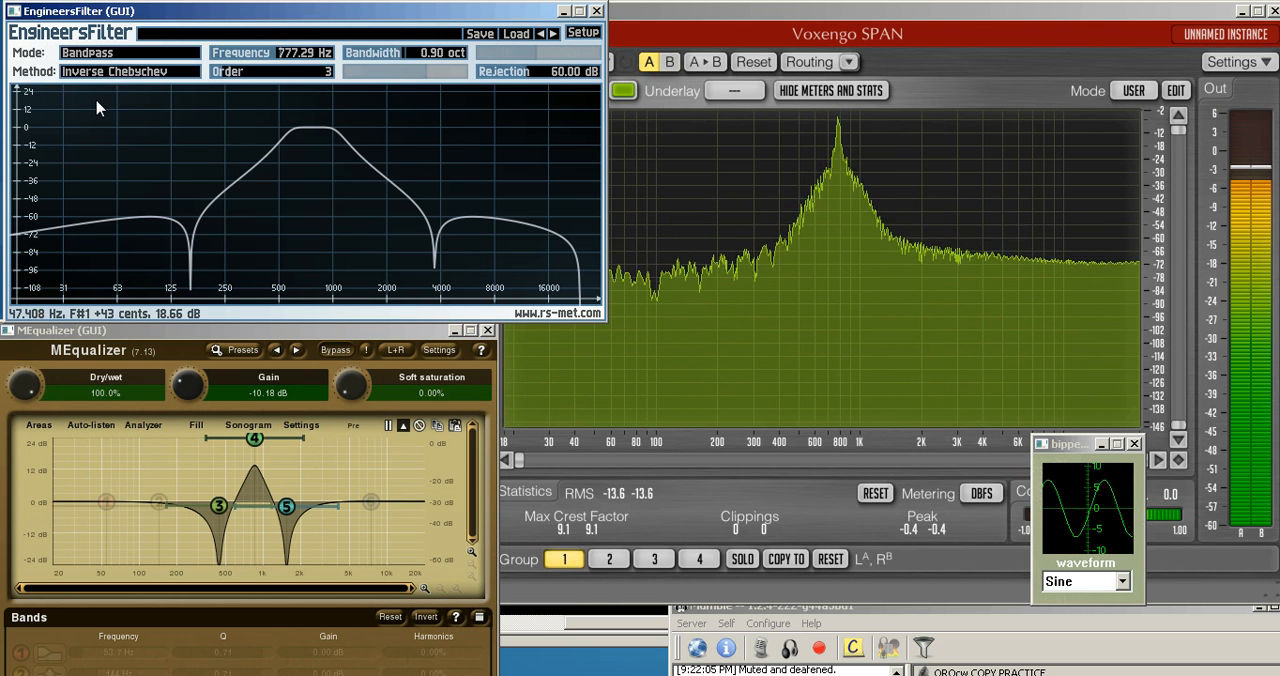
left_click(334, 349)
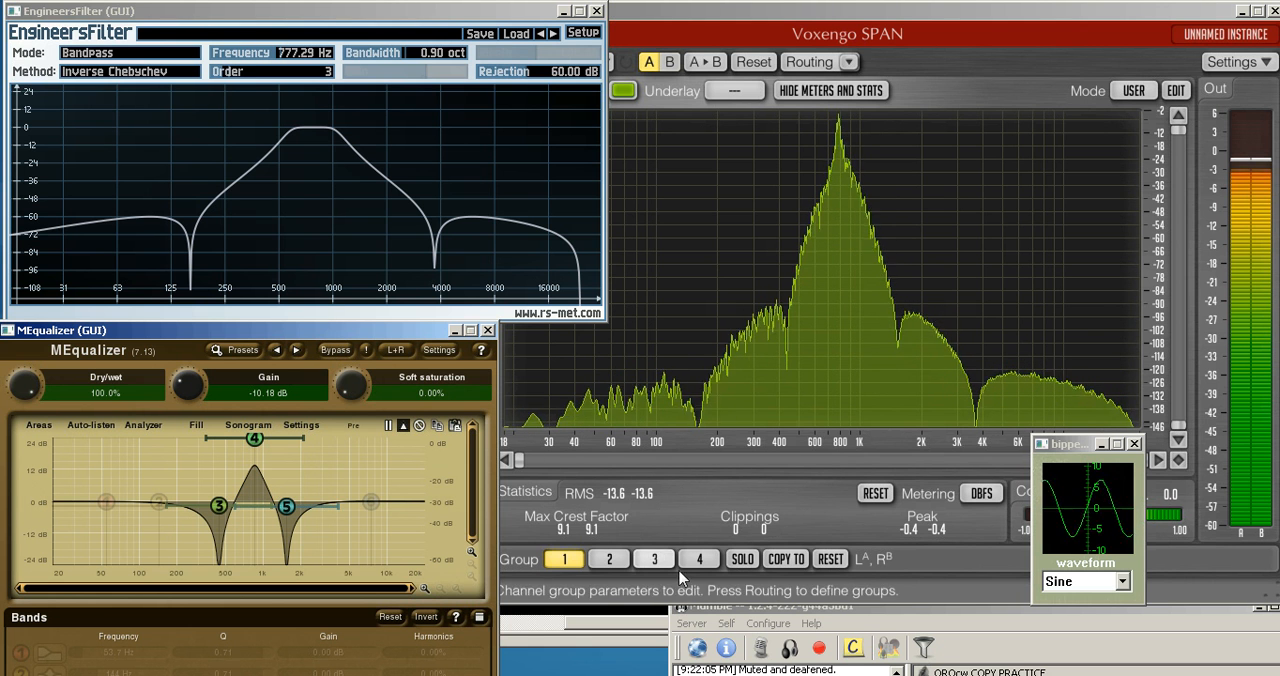
left_click(793, 650)
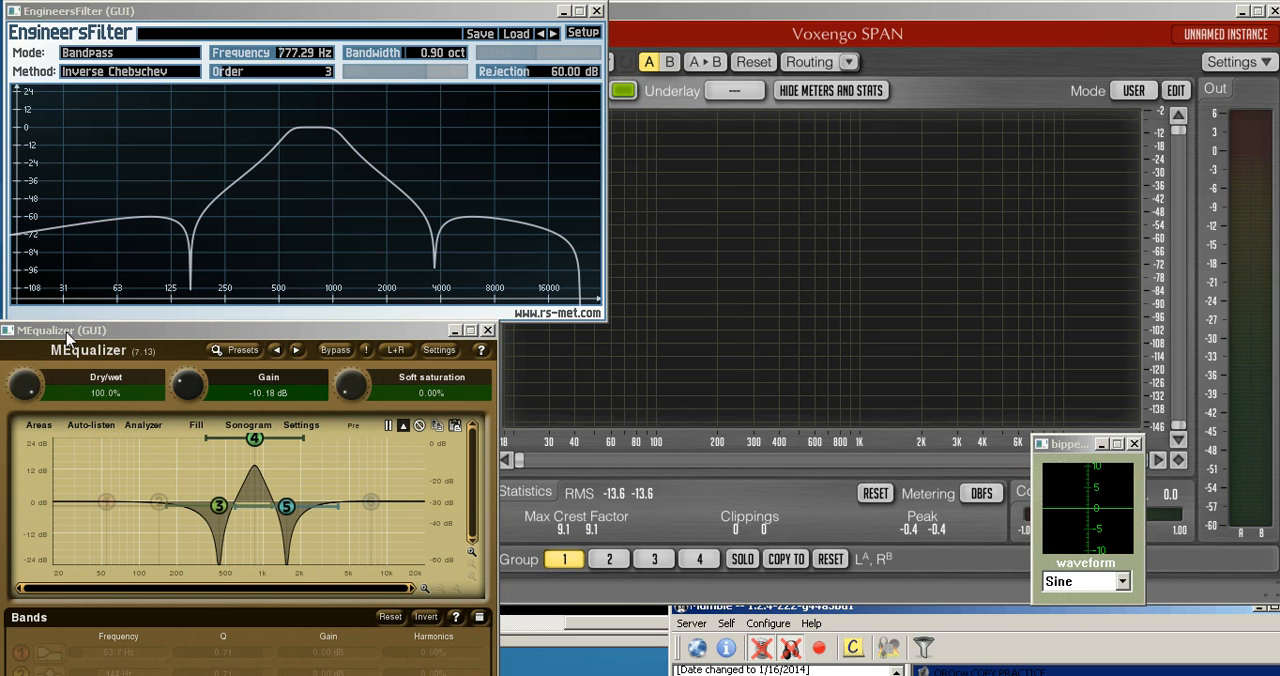
Look through the approximation methods offered by EngineersFilter, keeping Inverse Chebychev selected
left_click(88, 72)
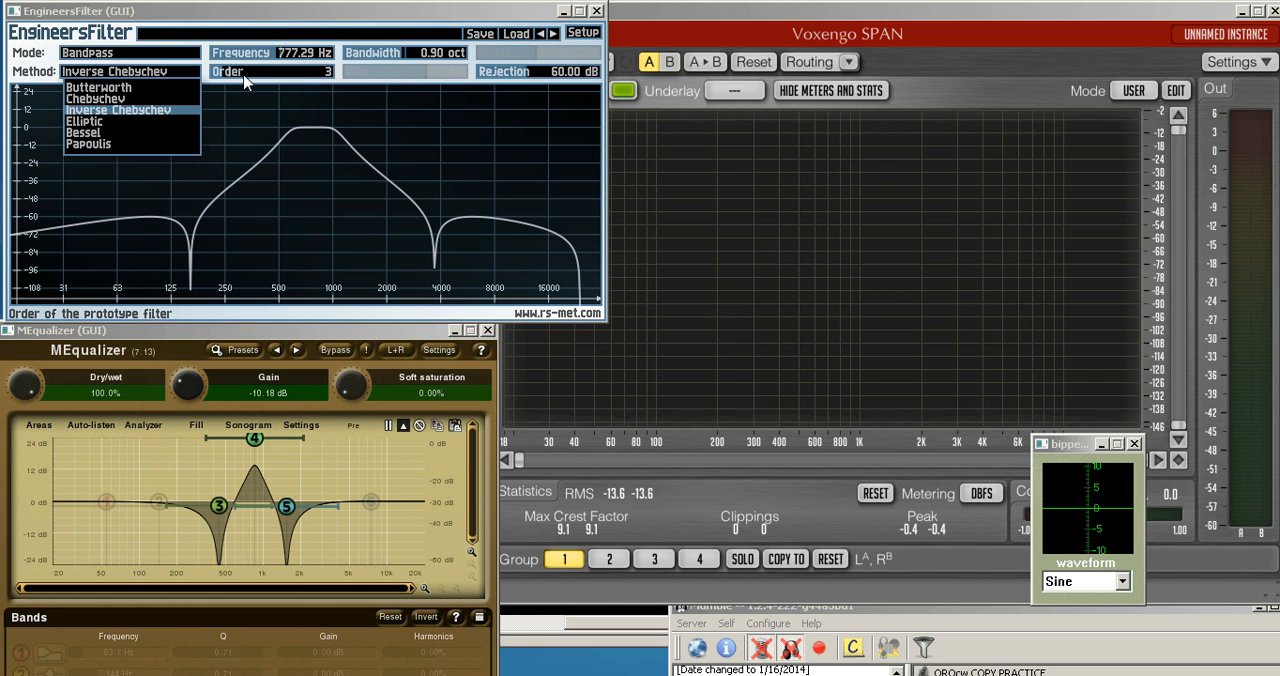
left_click(376, 24)
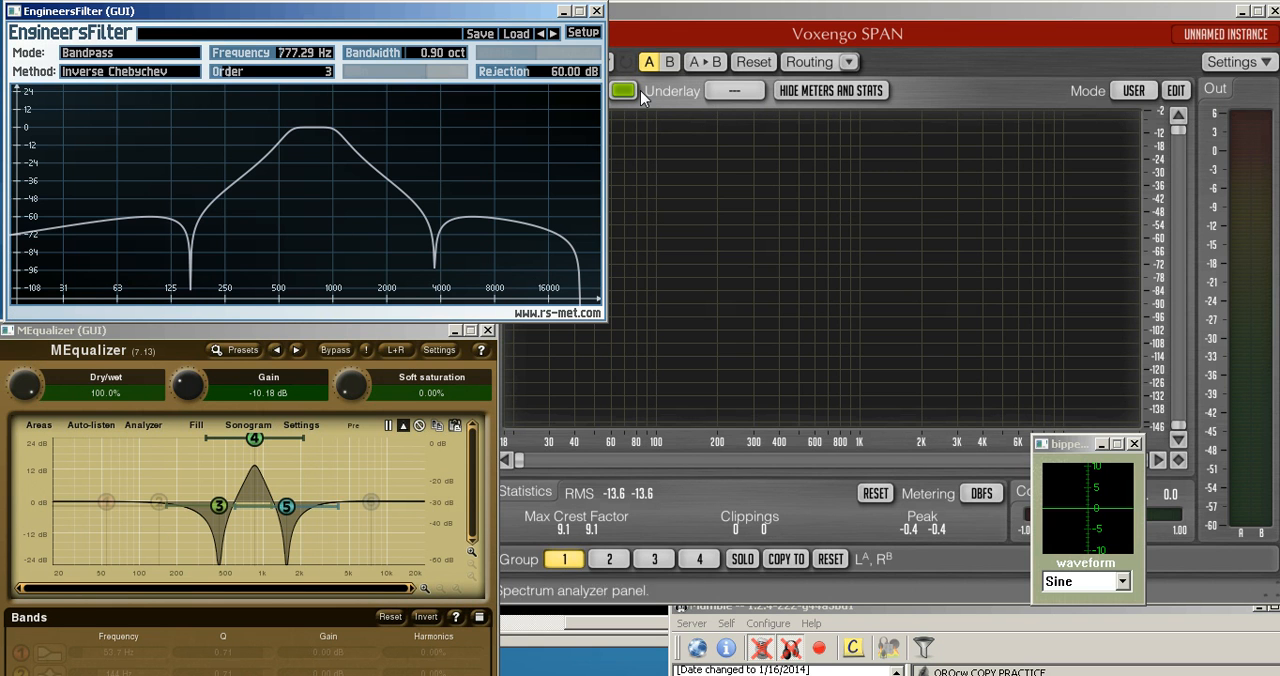
Minimize the EngineersFilter, MEqualizer, SPAN and Mumble windows to uncover the whole Carla patchbay
left_click(564, 12)
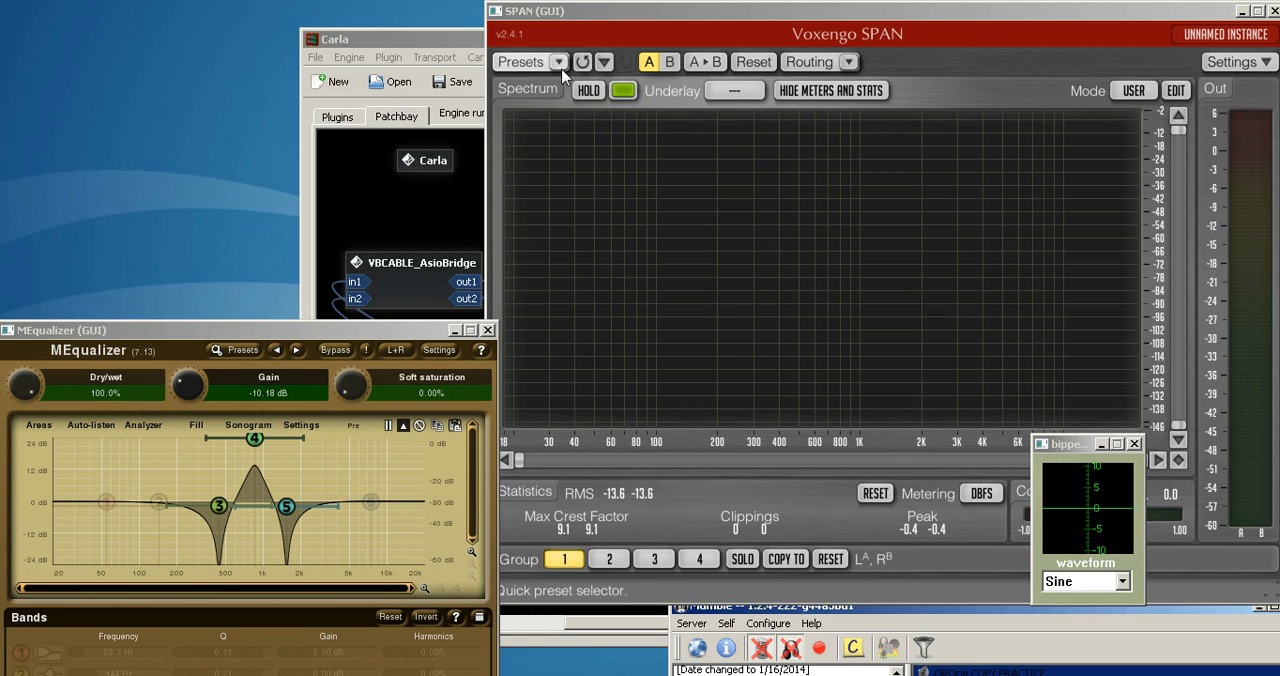
left_click(456, 331)
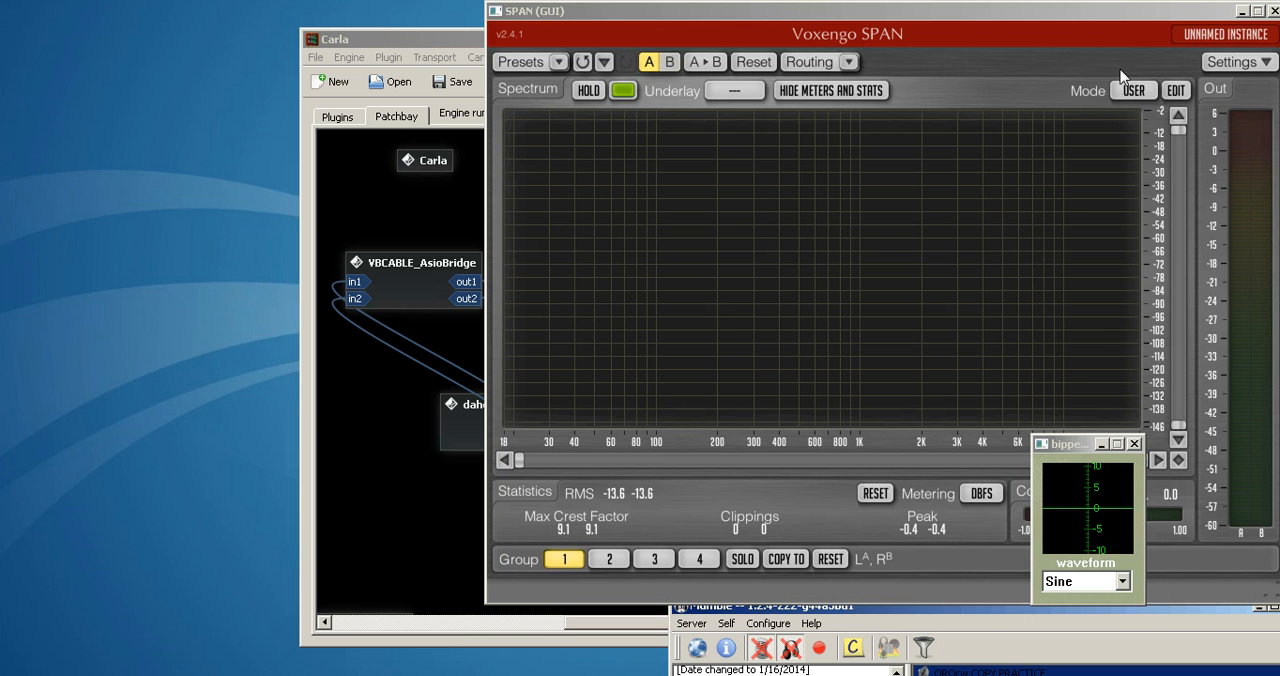
left_click(1240, 12)
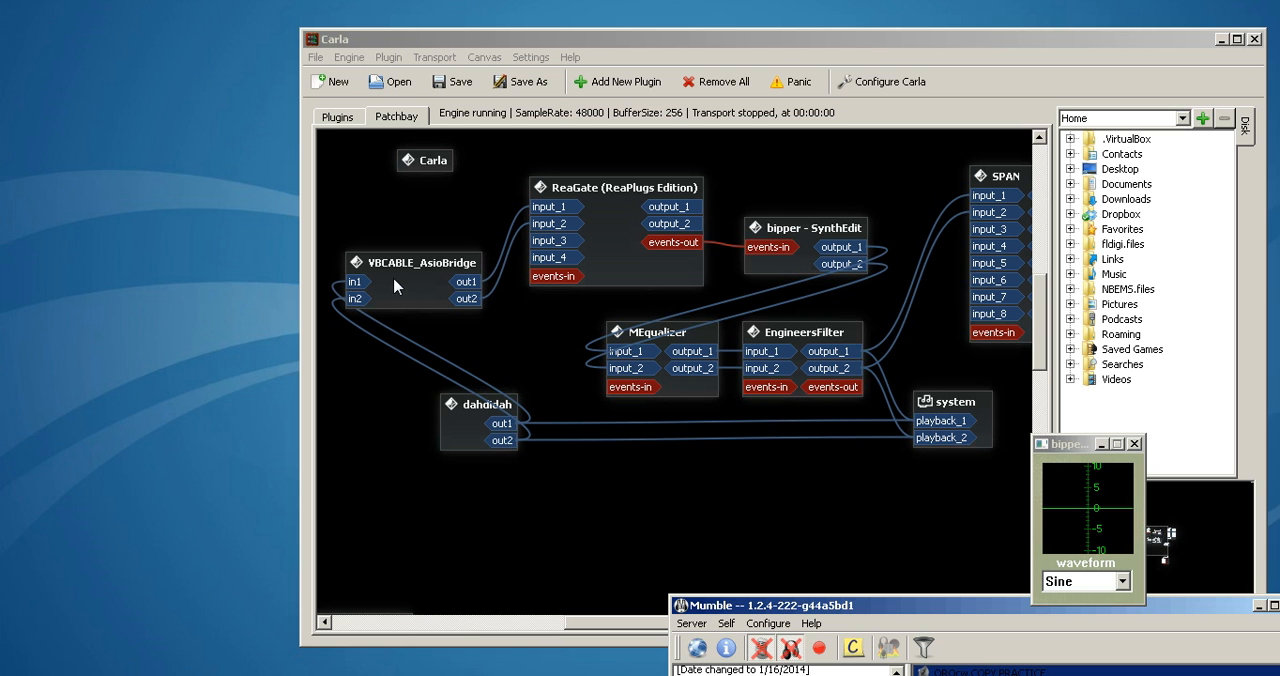
left_click_drag(770, 598, 436, 104)
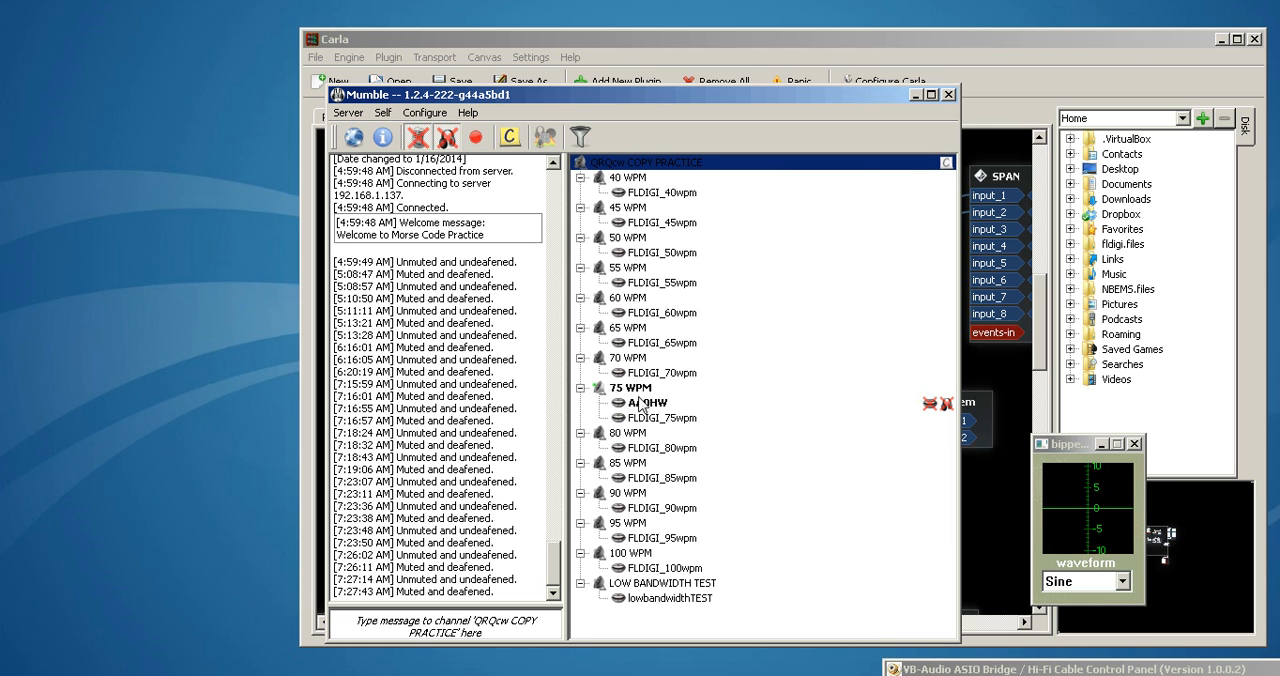
left_click(914, 94)
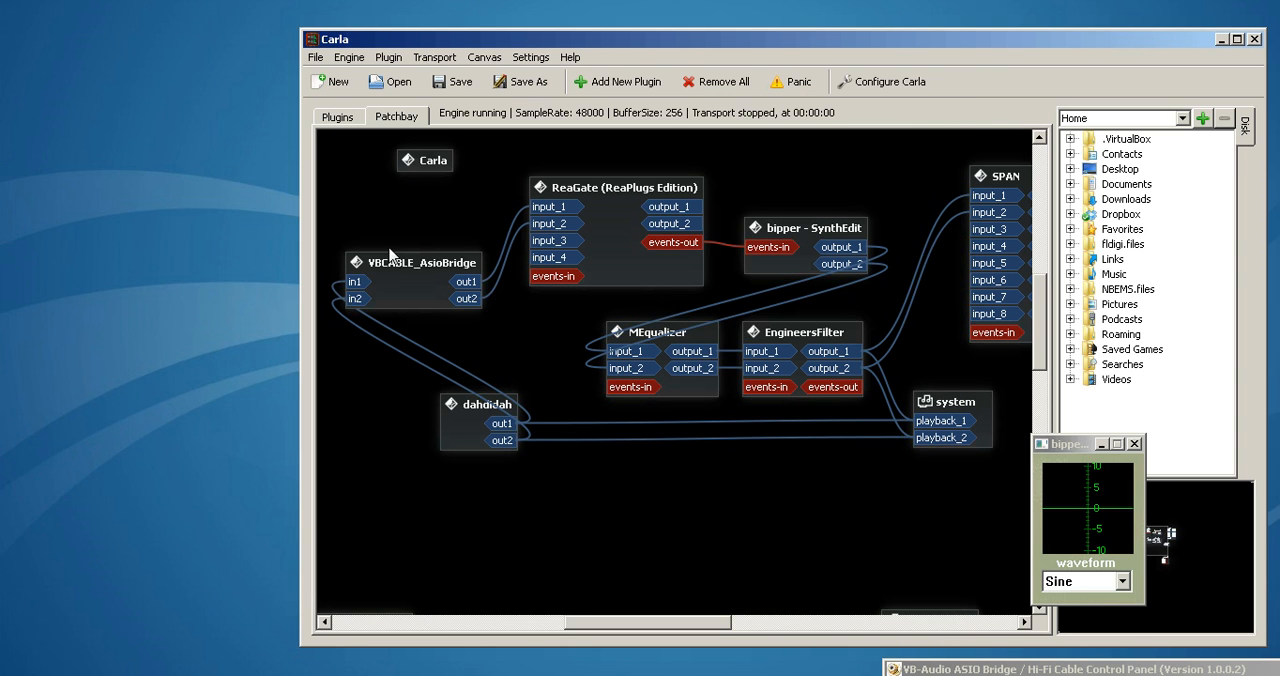
Show Carla's plugin list and open the ReaGate plugin's interface
left_click(335, 118)
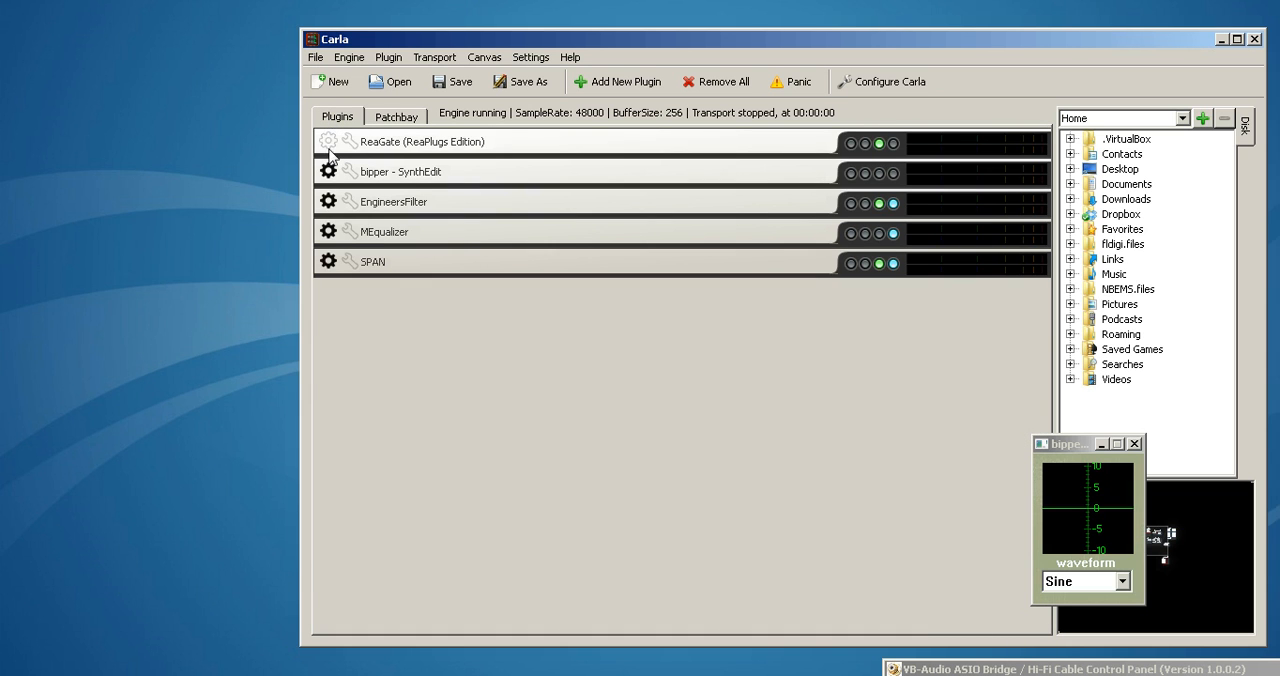
left_click(328, 141)
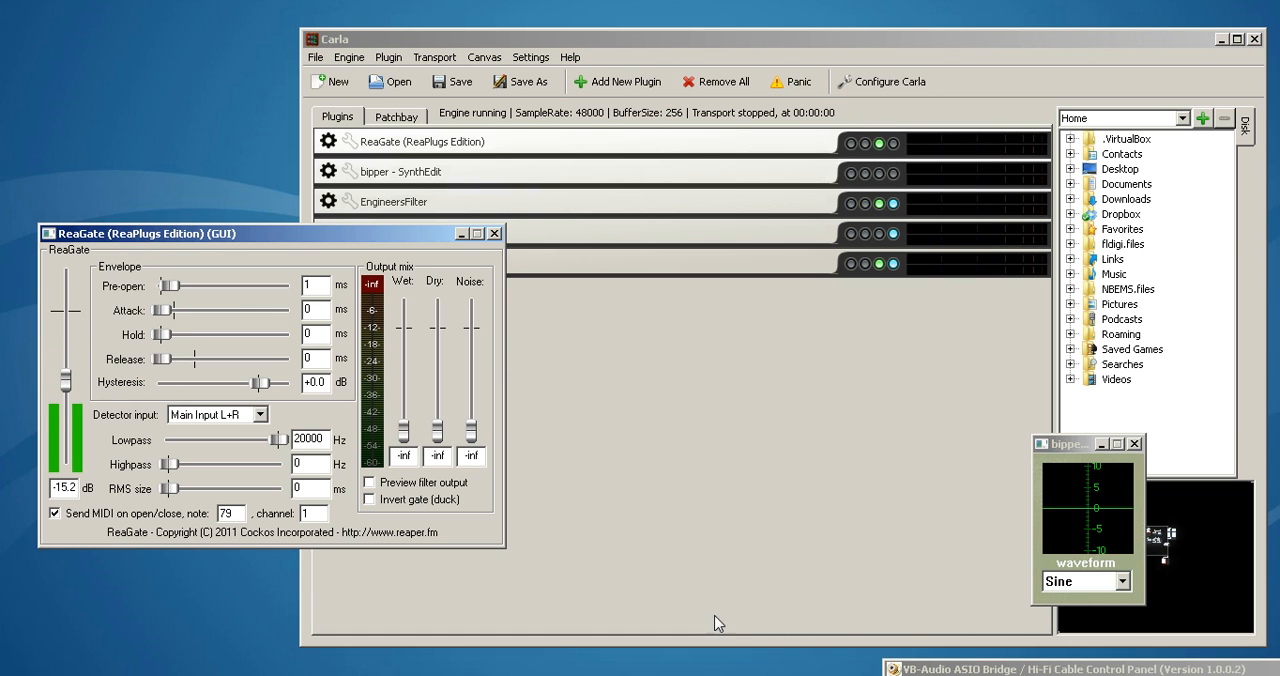
Bring the VB-Audio ASIO Bridge control panel into view for inspection and move it back out of the way
left_click(955, 669)
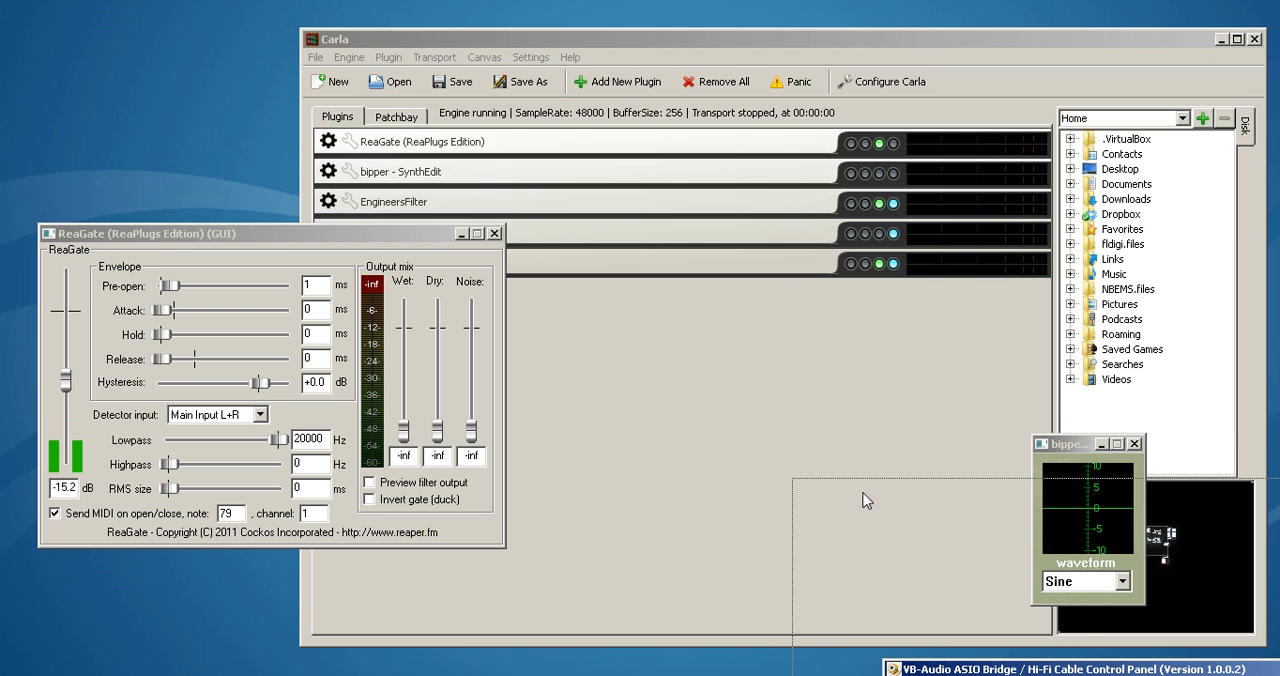
left_click_drag(955, 672, 830, 424)
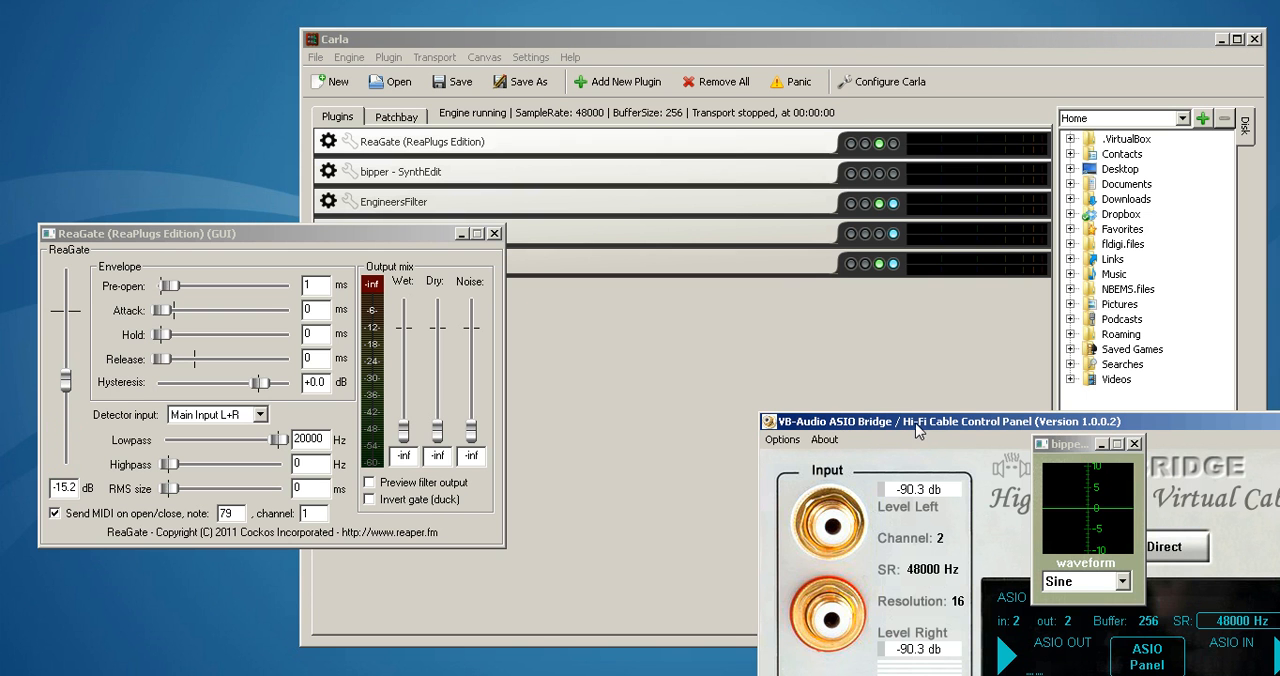
left_click_drag(917, 428, 665, 313)
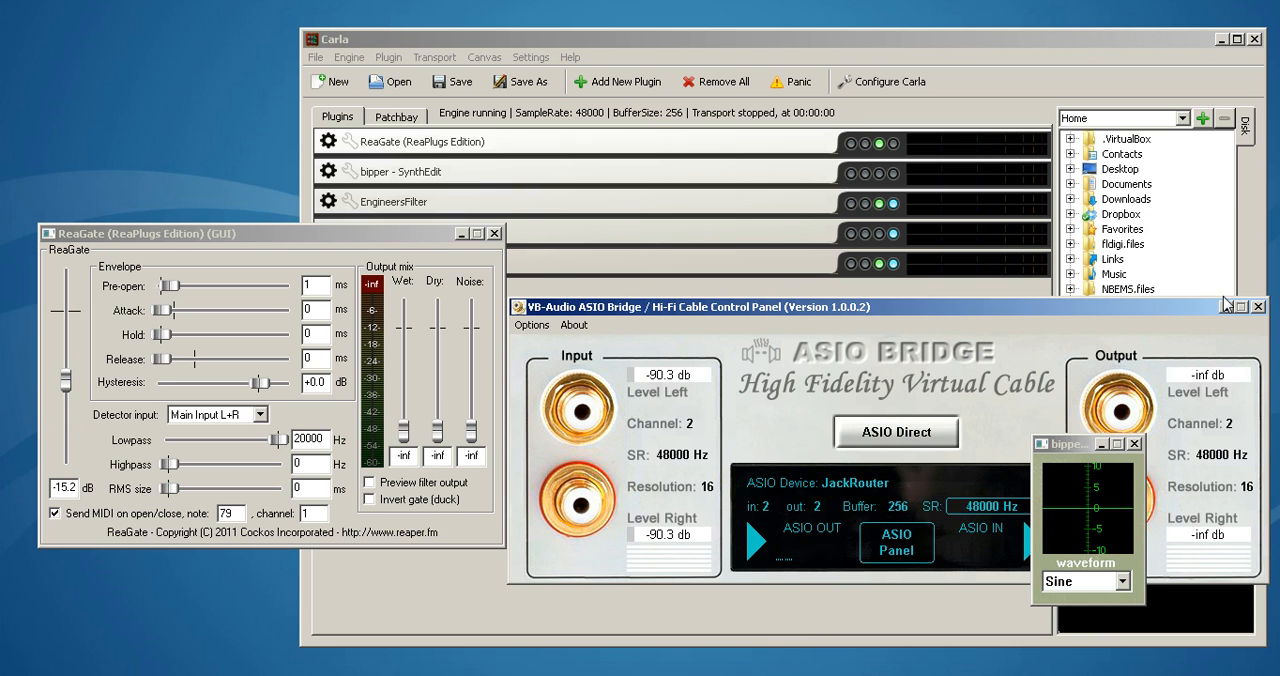
left_click_drag(540, 311, 884, 670)
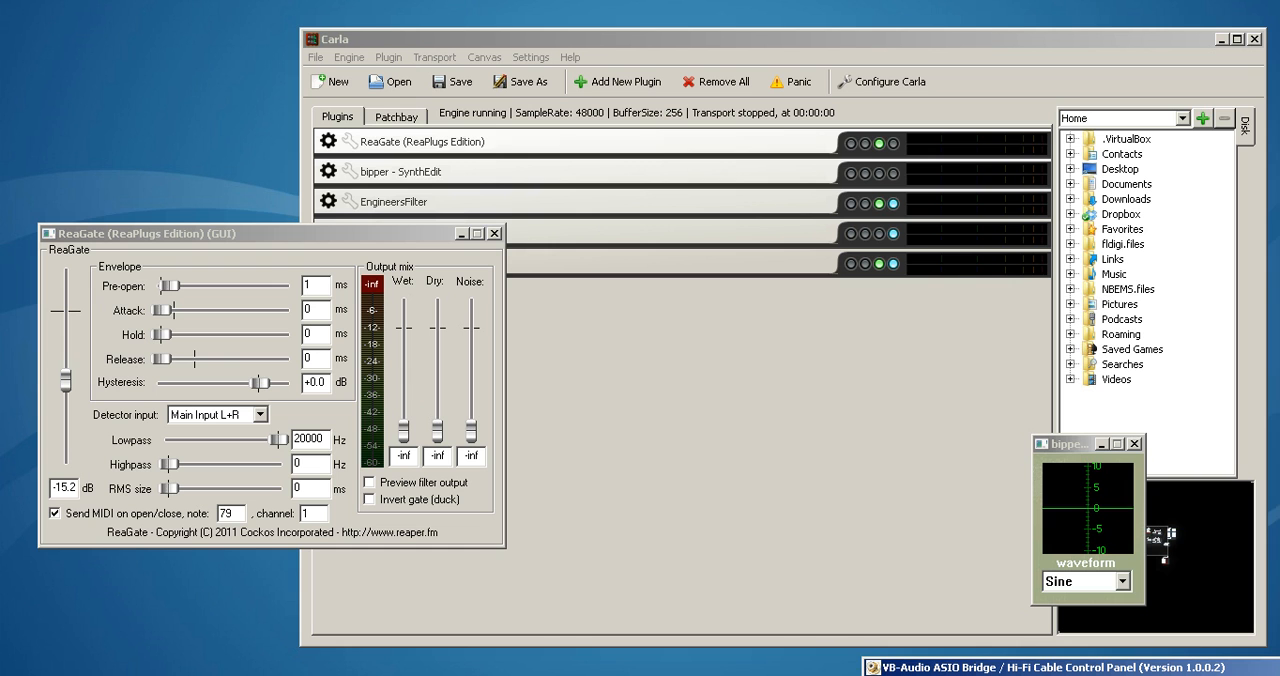
Switch to Mumble and undeafen to watch ReaGate's input meter and the bipper waveform react, ending deafened
key("alt+Tab")
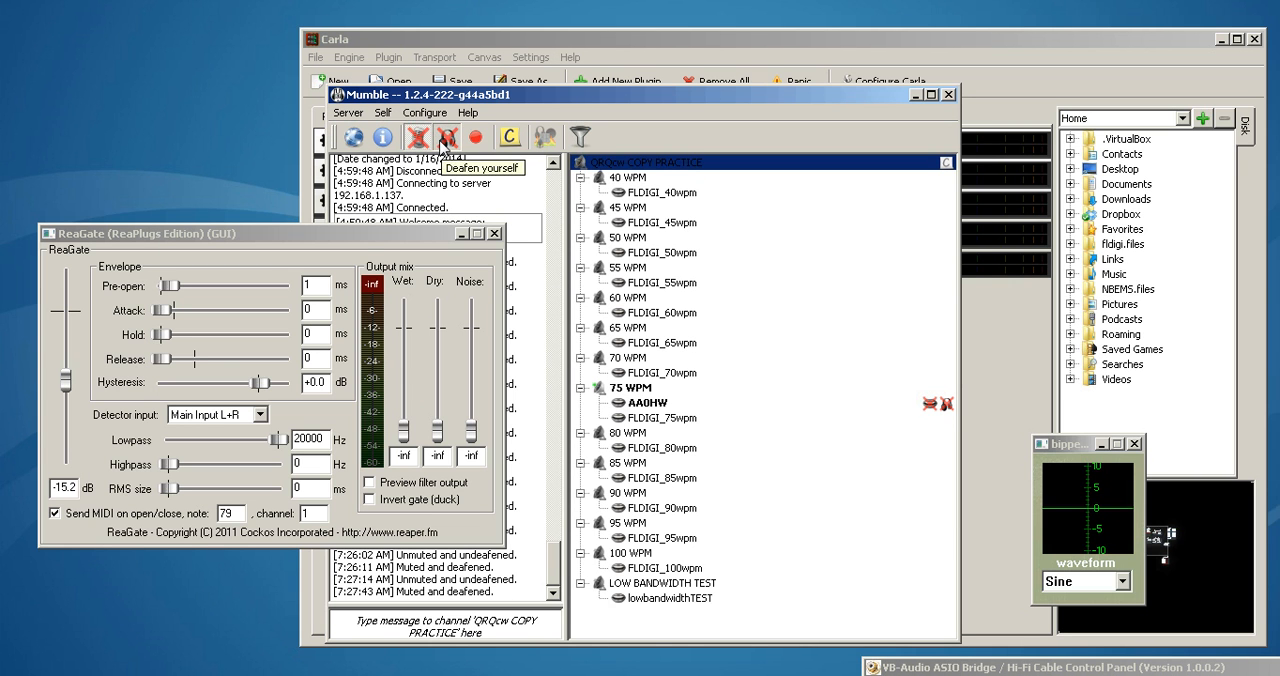
left_click(446, 138)
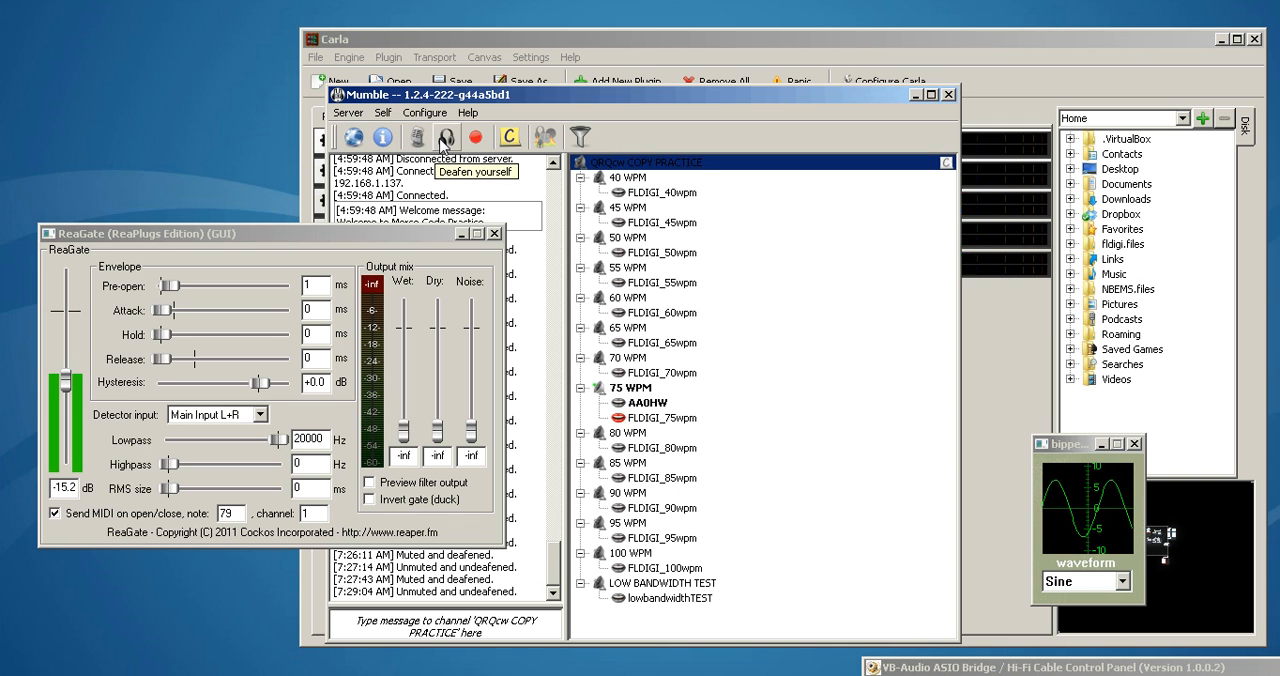
left_click(446, 140)
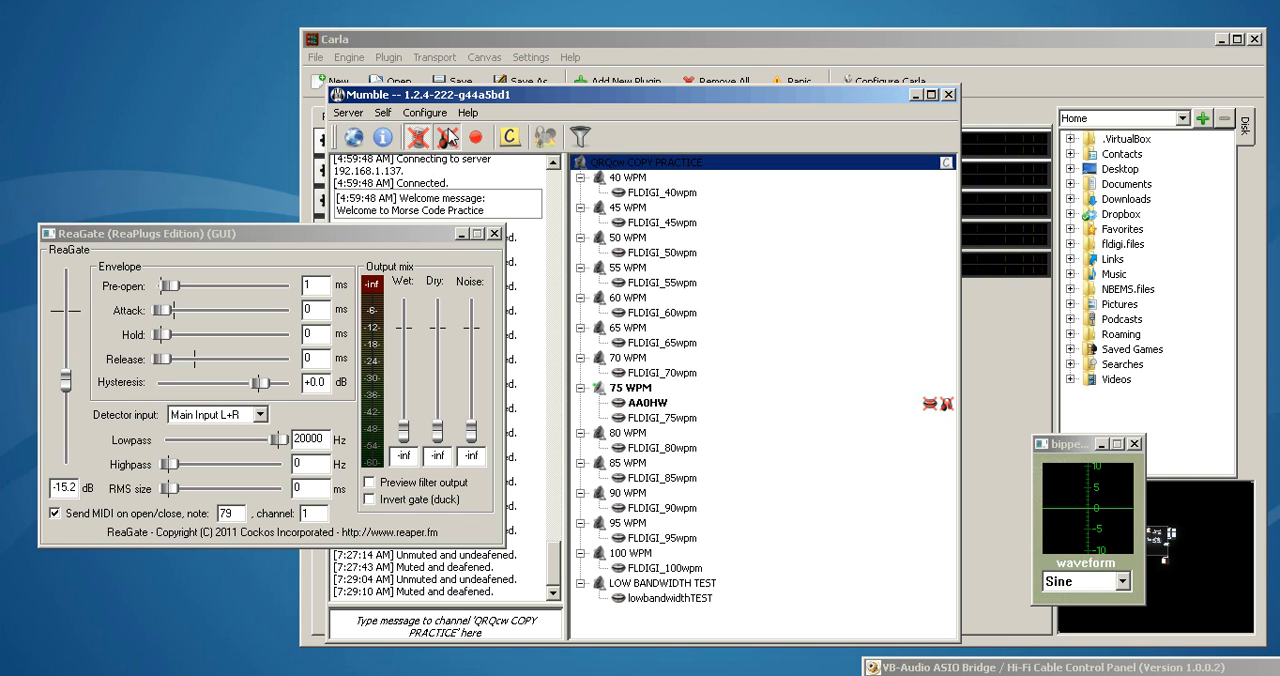
Minimize the ReaGate and Mumble windows and place the bipper window over the empty area below Carla's plugin list
left_click(465, 233)
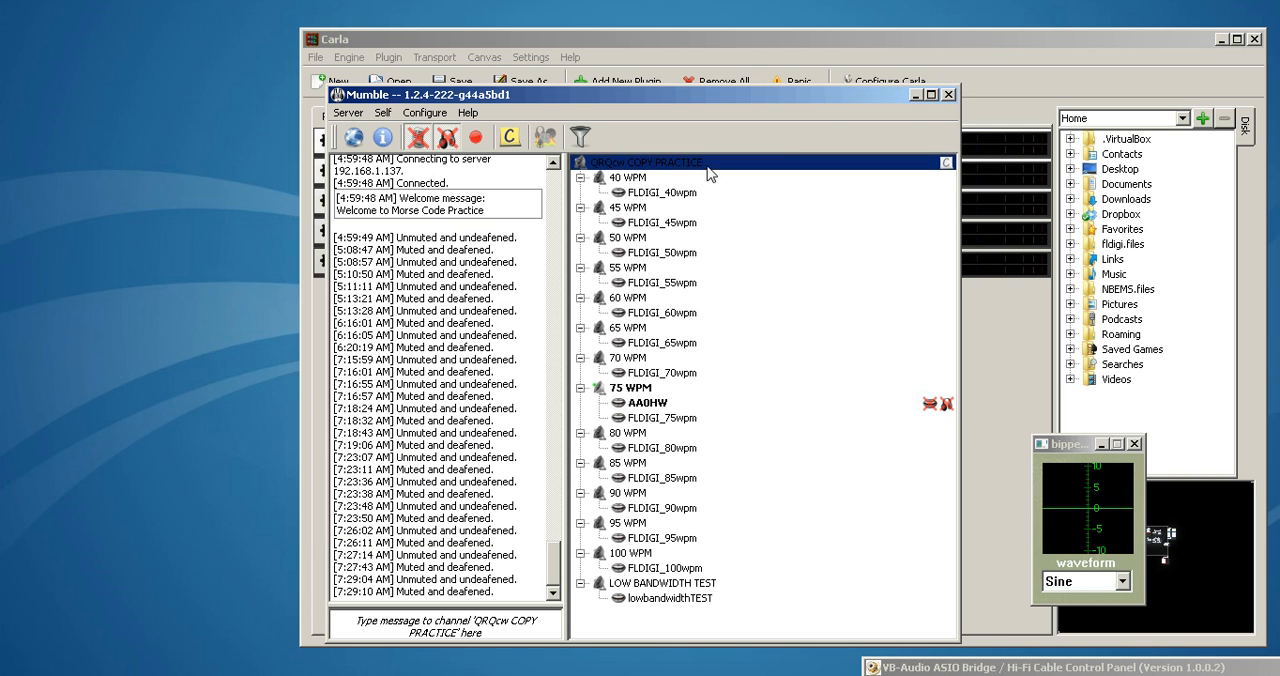
left_click(912, 96)
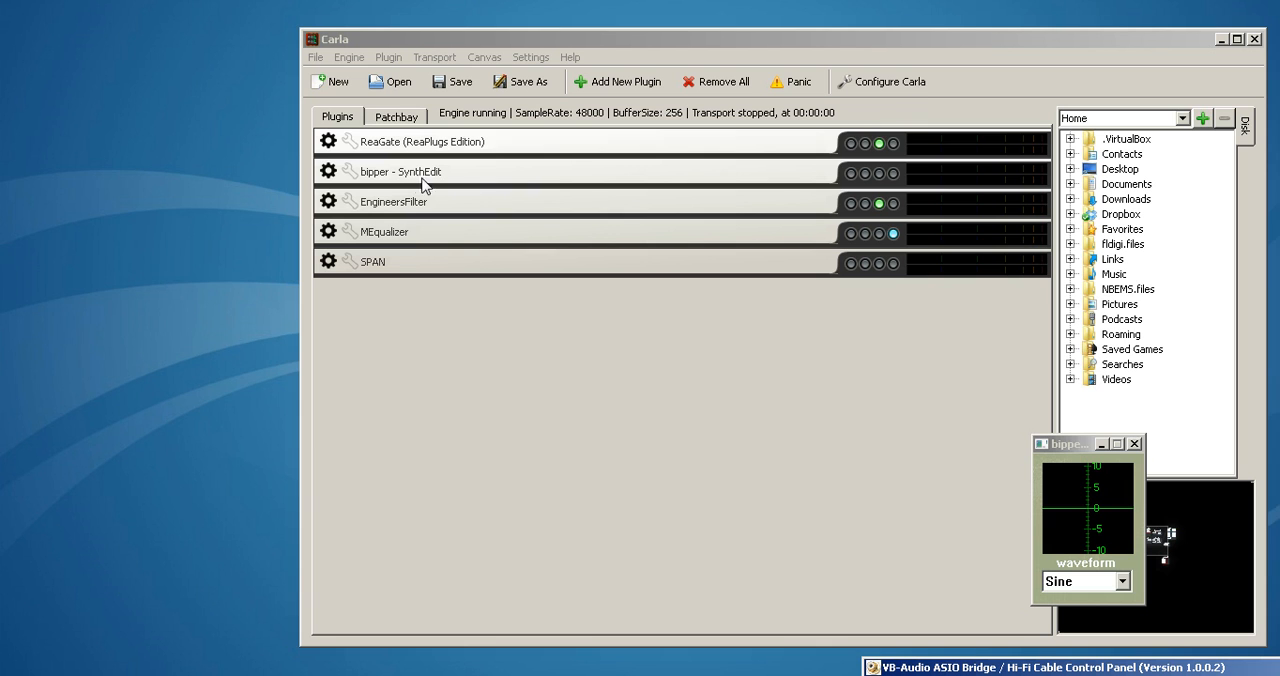
left_click_drag(1086, 444, 648, 391)
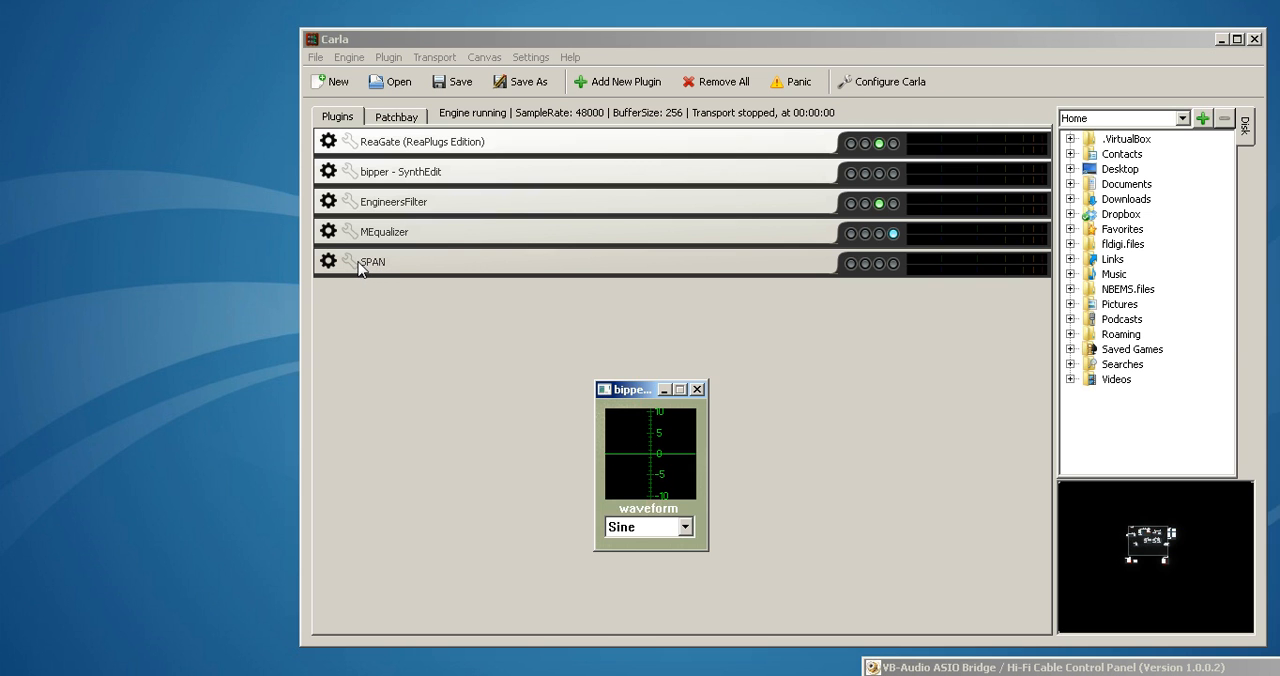
Return Carla to the patchbay, move the bipper window onto the desktop beside it, and nudge the VBCABLE_AsioBridge node slightly up
left_click(379, 120)
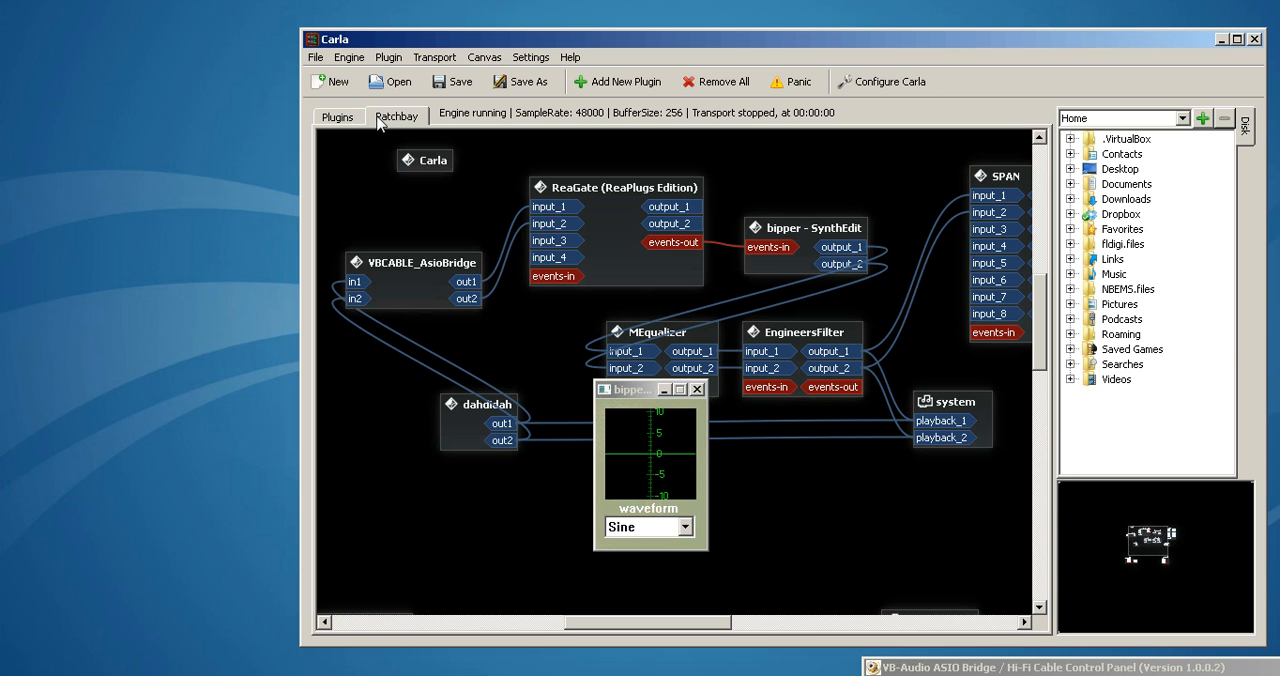
left_click_drag(633, 391, 172, 158)
left_click_drag(427, 301, 422, 288)
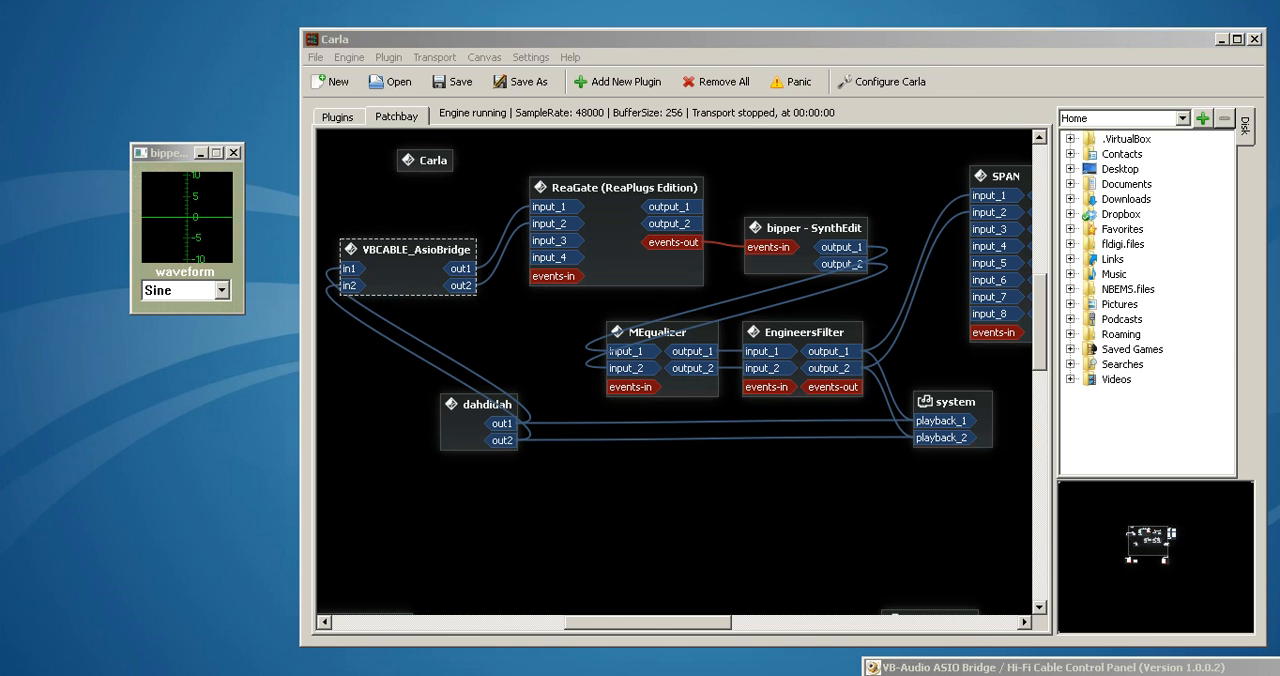
Switch to Mumble and review its audio input and audio output device settings, closing the configuration without changes
key("alt+Tab")
left_click(425, 113)
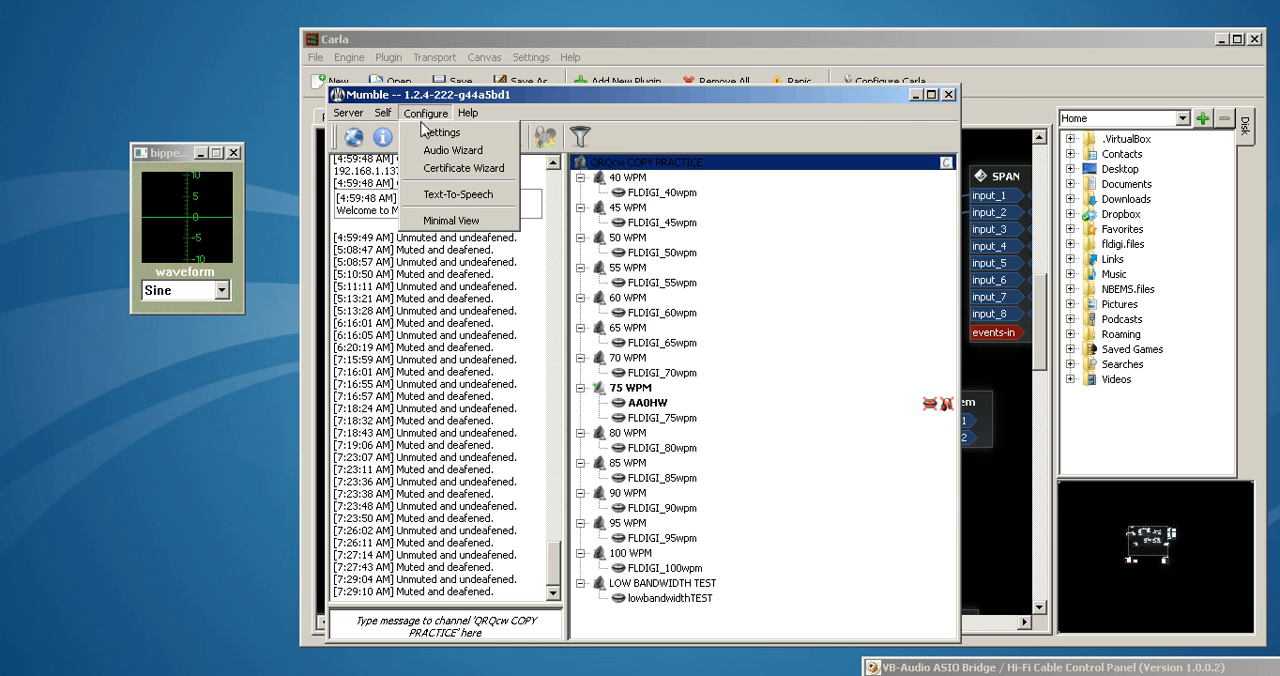
left_click(426, 132)
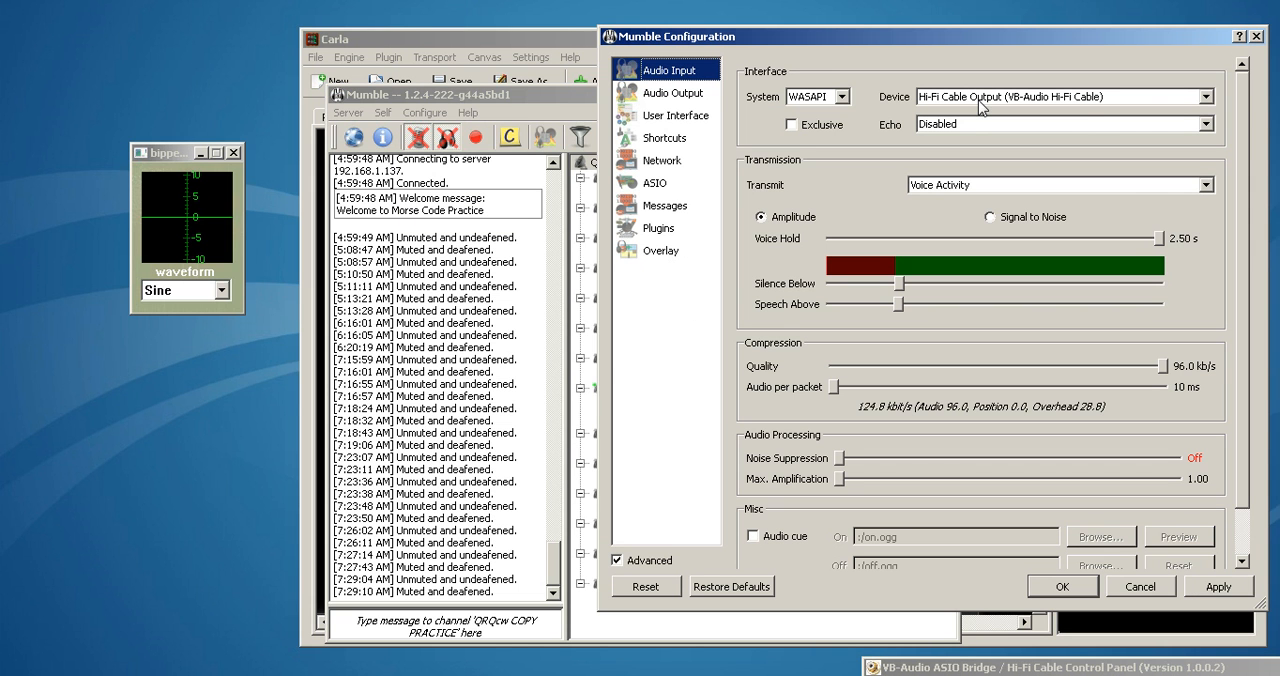
left_click(662, 95)
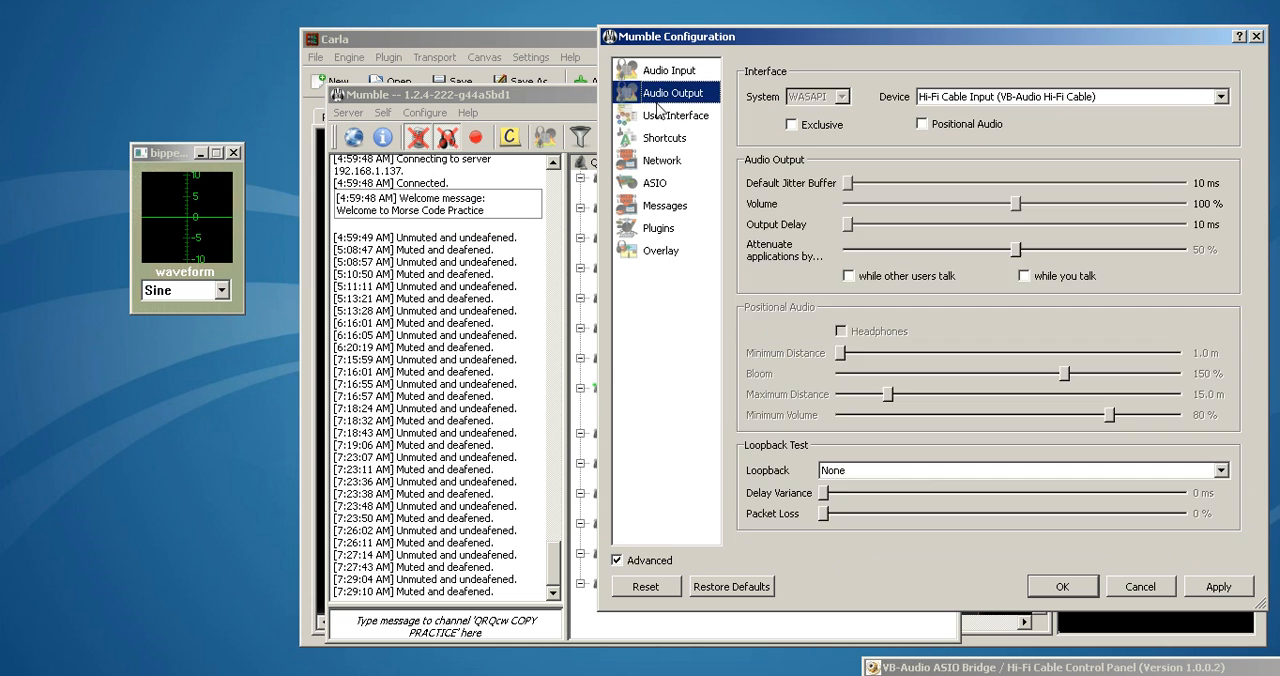
left_click(1256, 37)
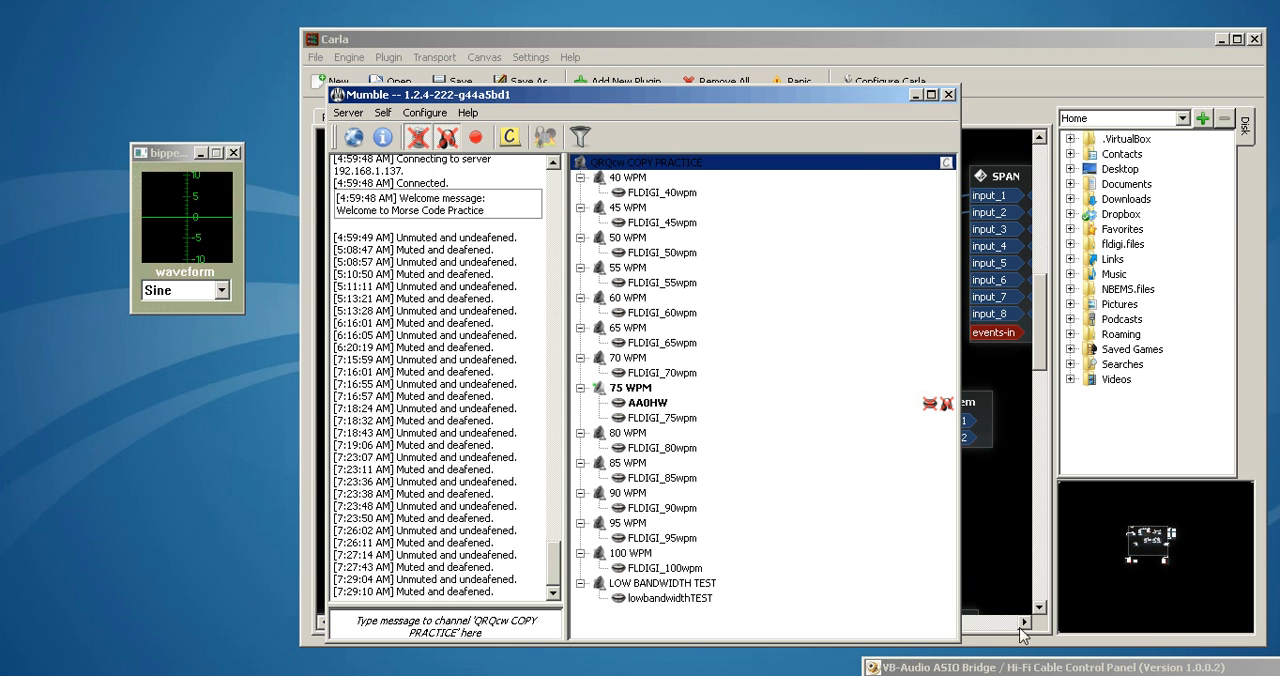
Open the VB-Audio ASIO Bridge control panel to review its device and sample rate, and minimize it along with Mumble
double_click(1040, 666)
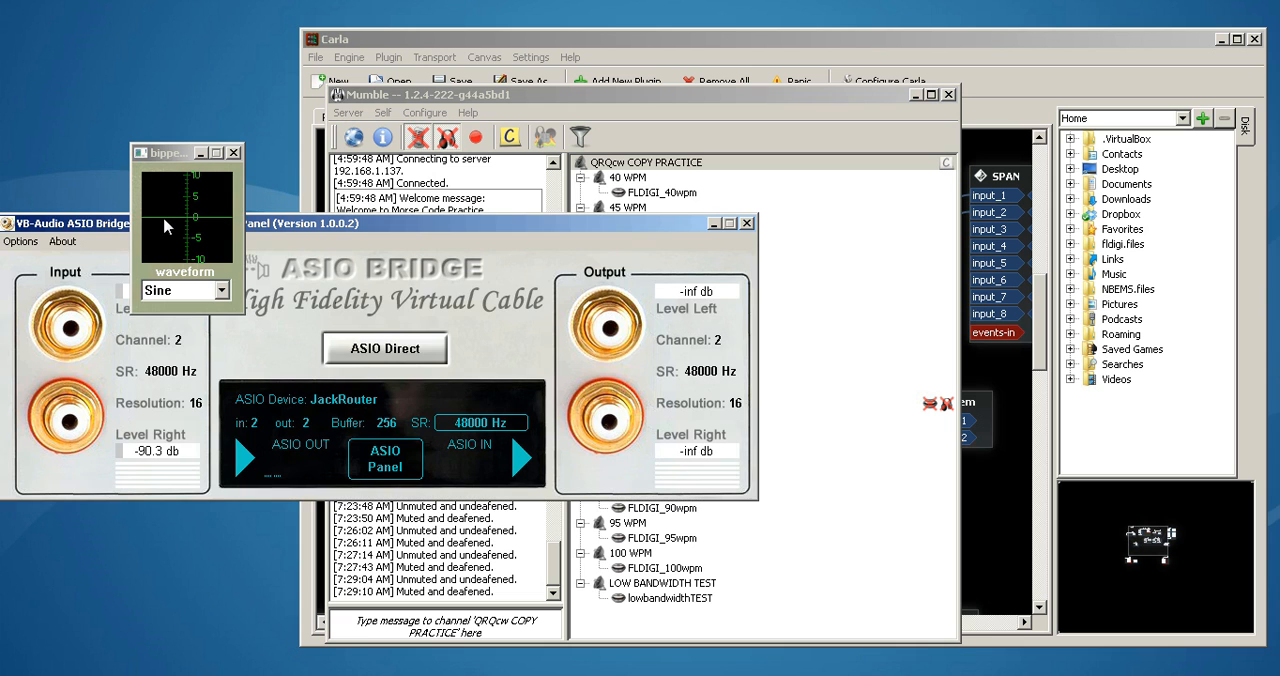
left_click(714, 224)
left_click(914, 95)
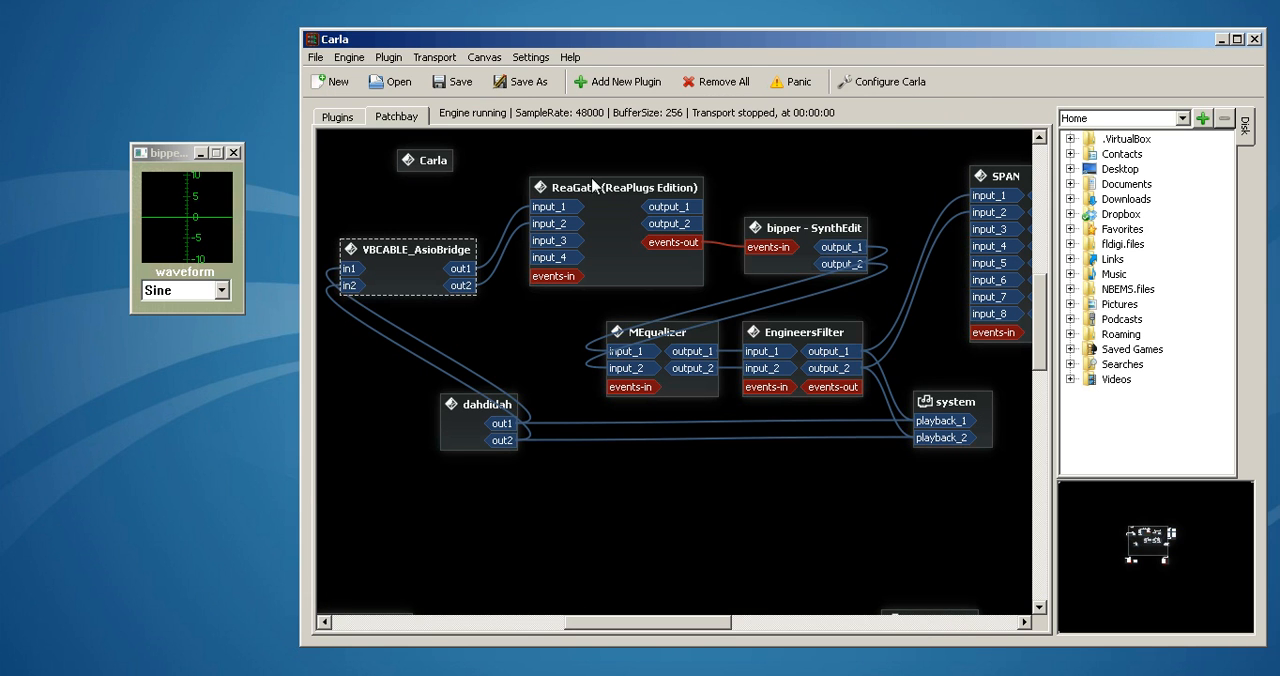
Move the VBCABLE_AsioBridge node up level with ReaGate's inputs, and nudge the ReaGate node and the bipper window slightly down
left_click_drag(423, 260, 430, 216)
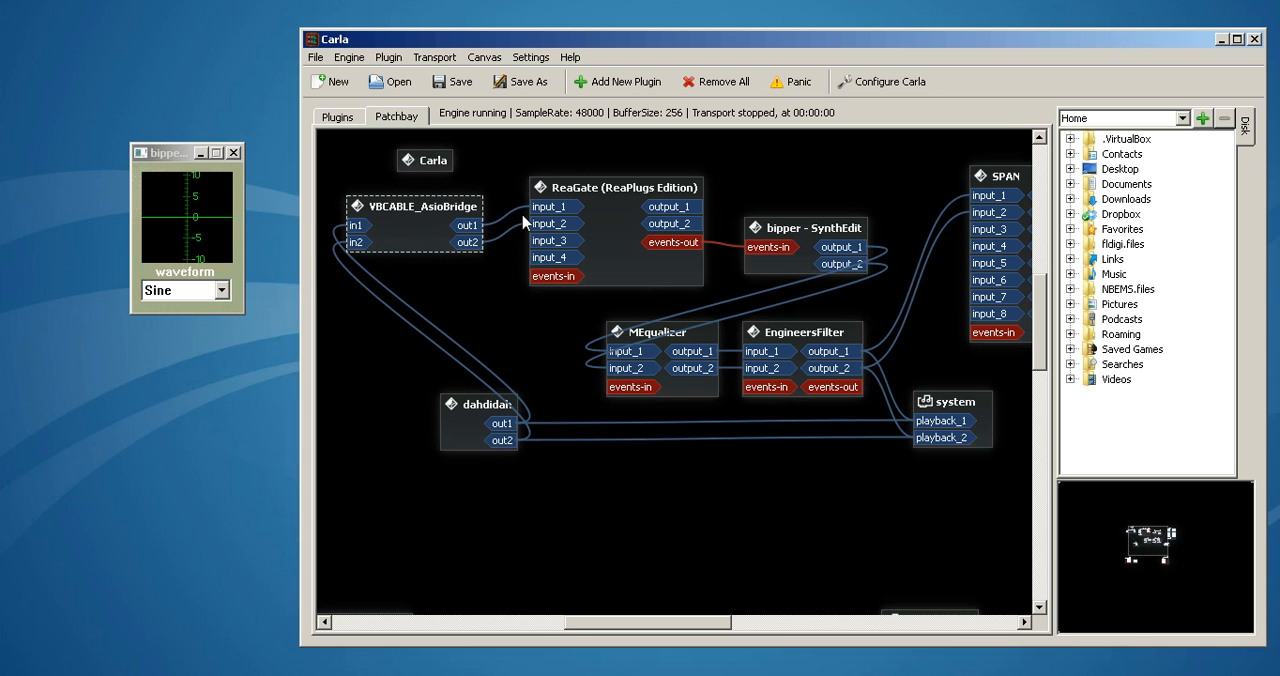
left_click_drag(412, 220, 416, 204)
left_click_drag(587, 235, 595, 241)
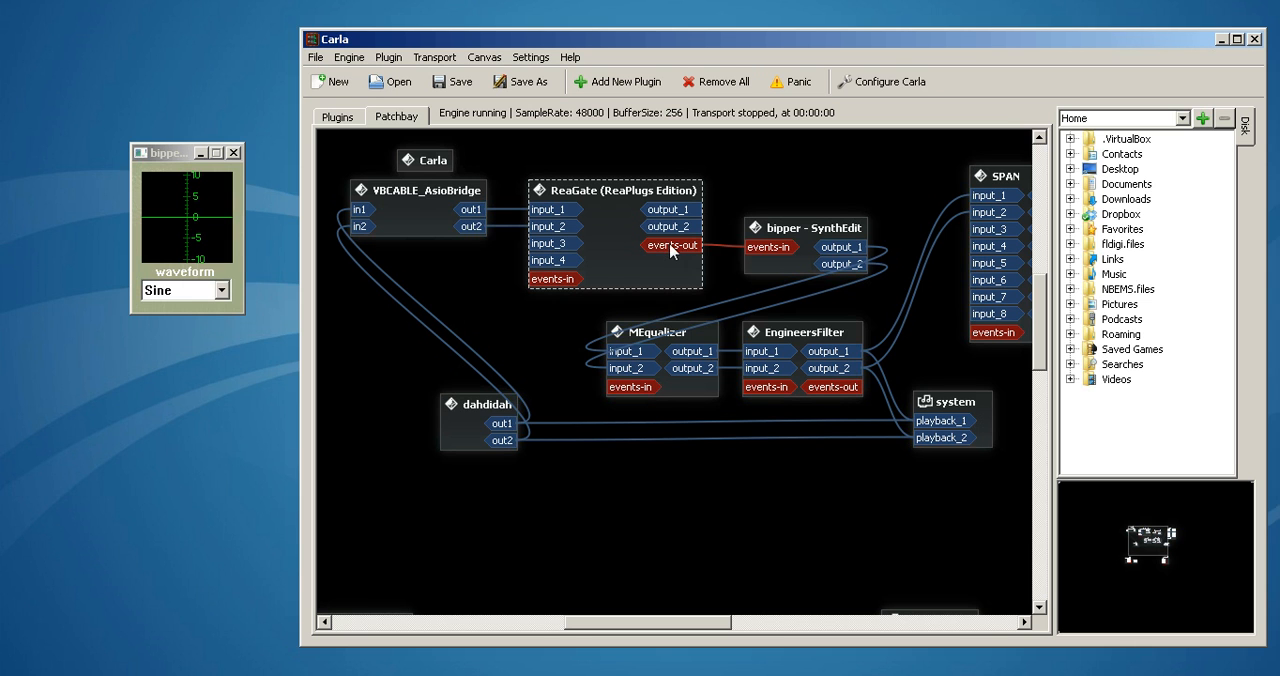
left_click(158, 155)
left_click_drag(158, 155, 156, 165)
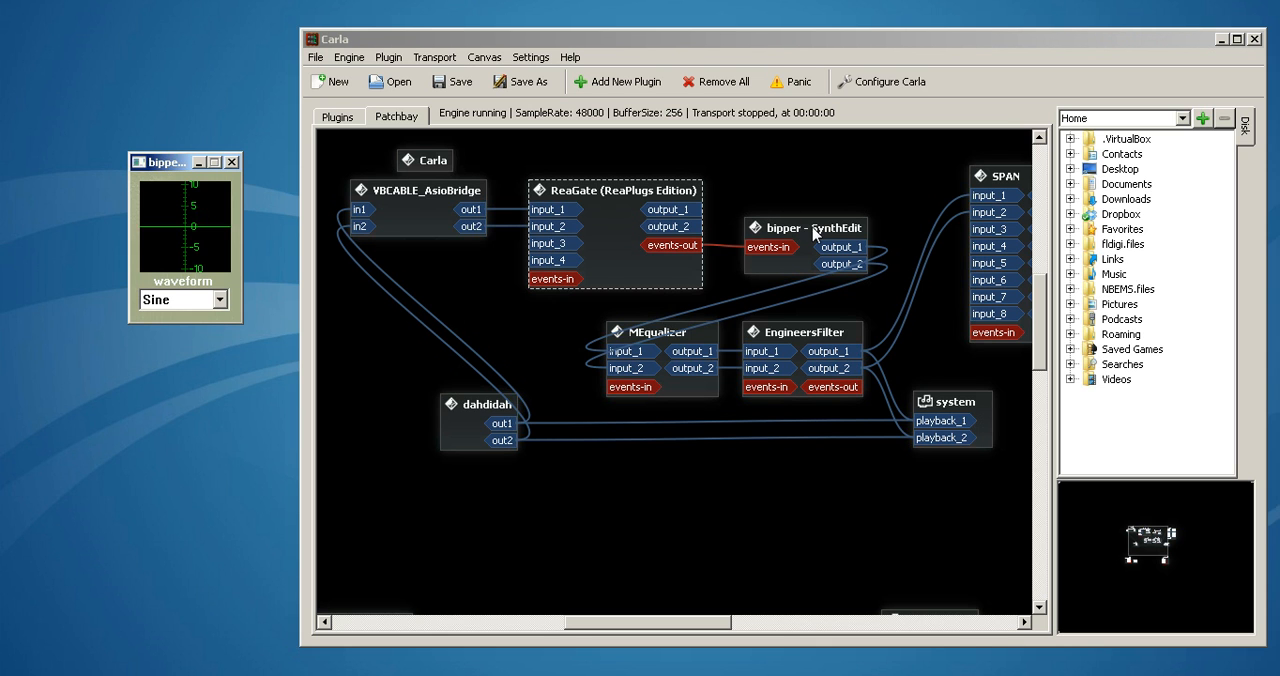
Shift the MEqualizer and EngineersFilter nodes slightly left, the system node slightly right and the SPAN node slightly up
mouse_move(685, 377)
left_mouse_down()
mouse_move(697, 511)
mouse_move(668, 376)
left_mouse_up()
left_click_drag(792, 326, 785, 322)
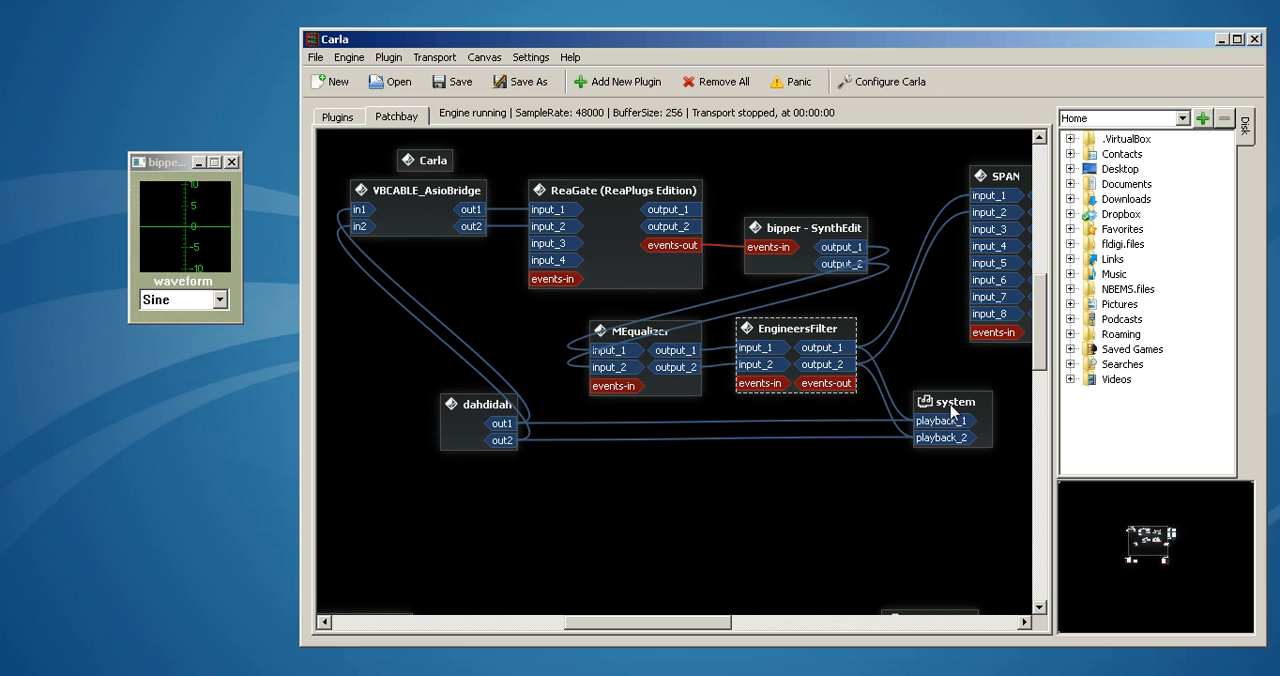
left_click_drag(950, 404, 960, 407)
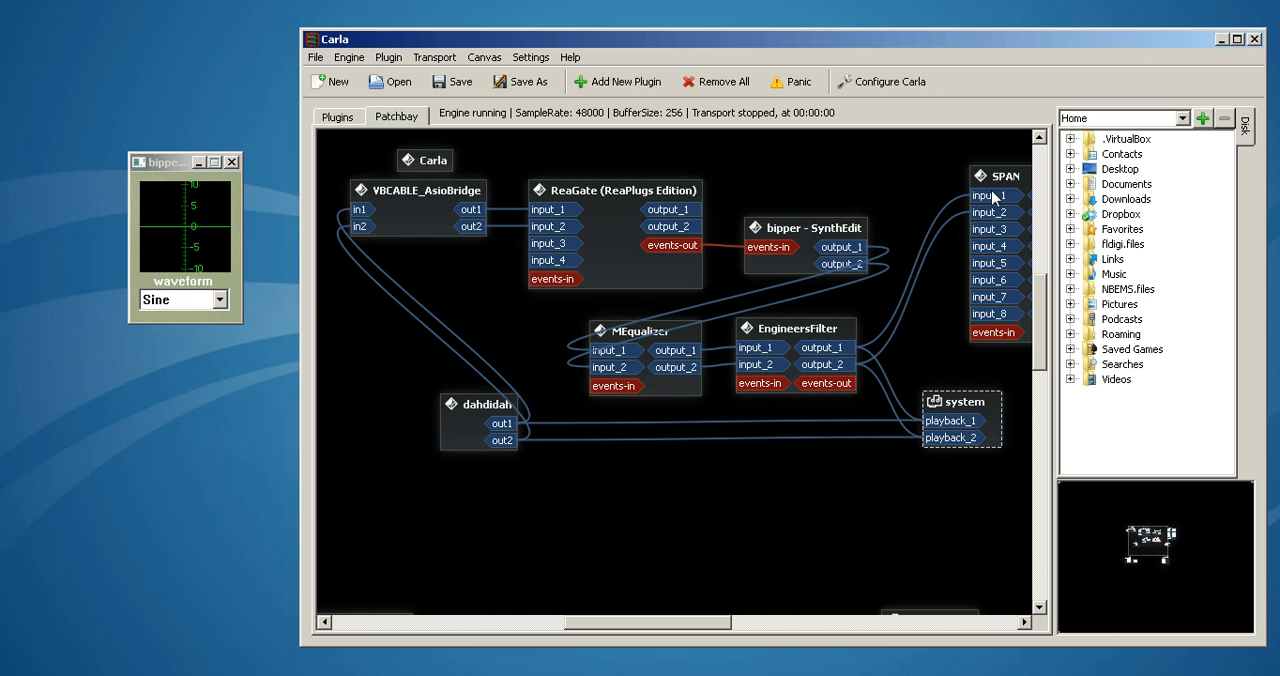
mouse_move(999, 177)
left_mouse_down()
mouse_move(976, 173)
mouse_move(998, 180)
left_mouse_up()
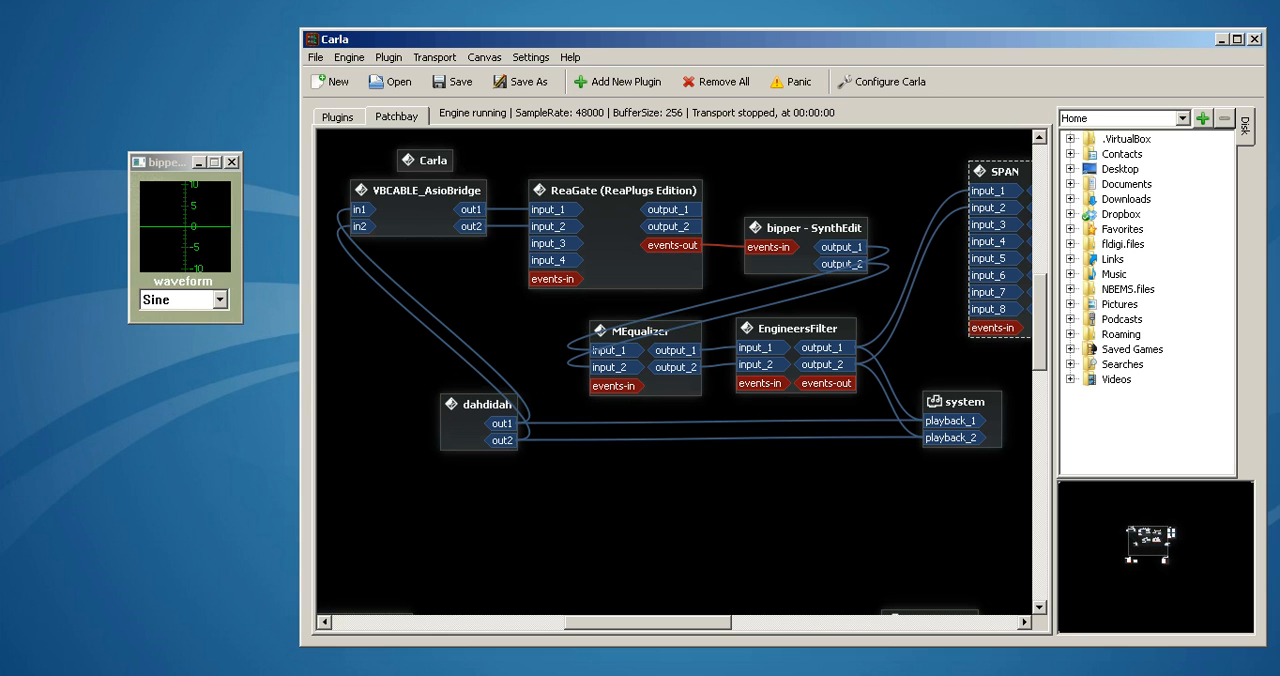
Review the Dahdidah CW Keyer's audio driver settings with the bipper window moved aside, minimize the keyer and put bipper back beside Carla
key("alt+Tab")
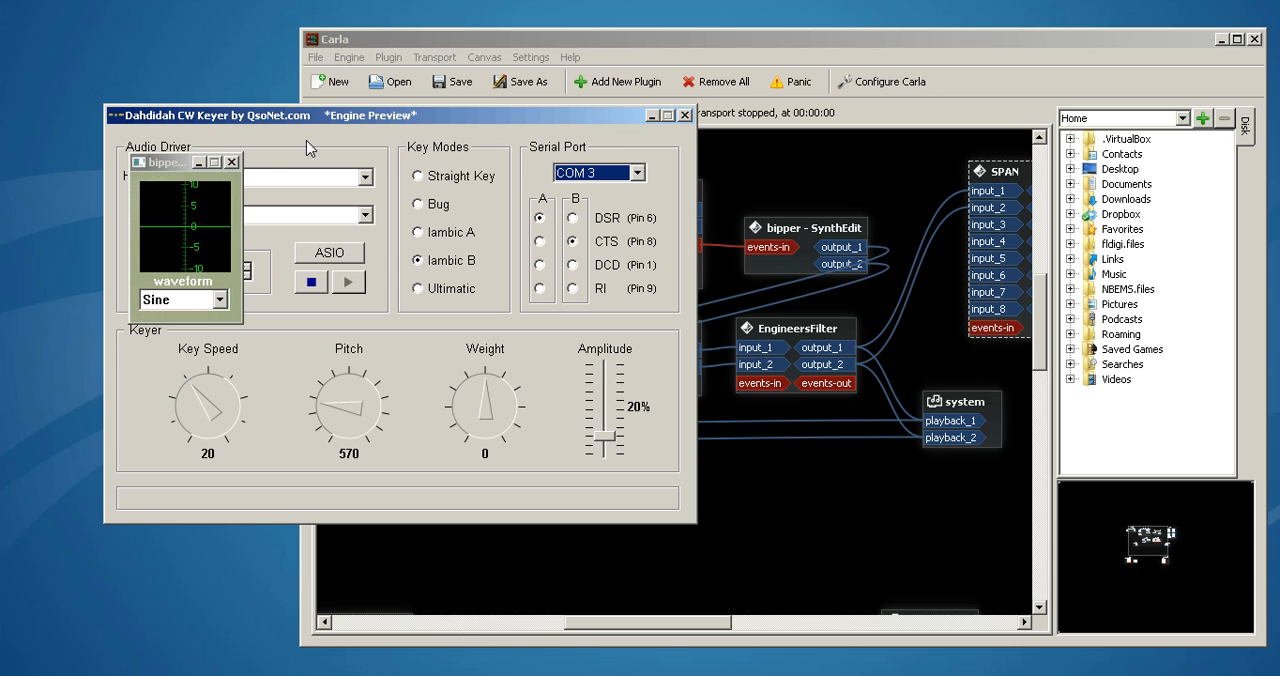
left_click(182, 158)
left_click_drag(40, 520, 56, 510)
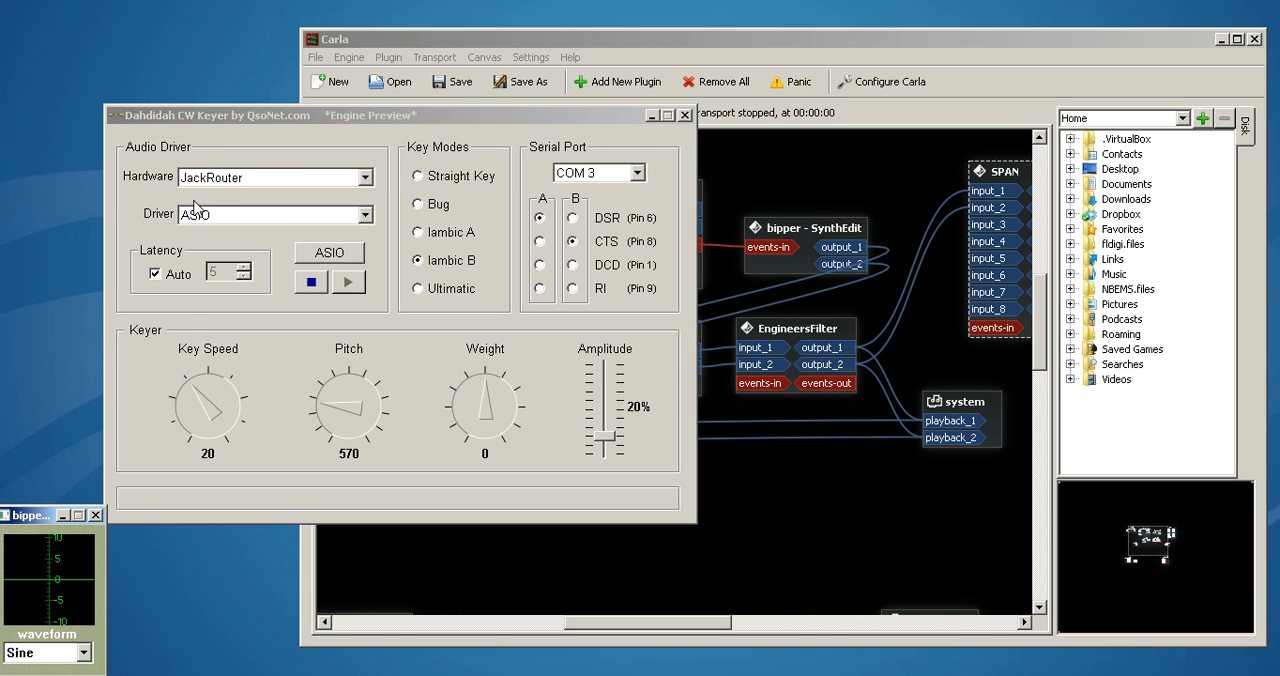
left_click(651, 116)
left_click_drag(28, 513, 191, 224)
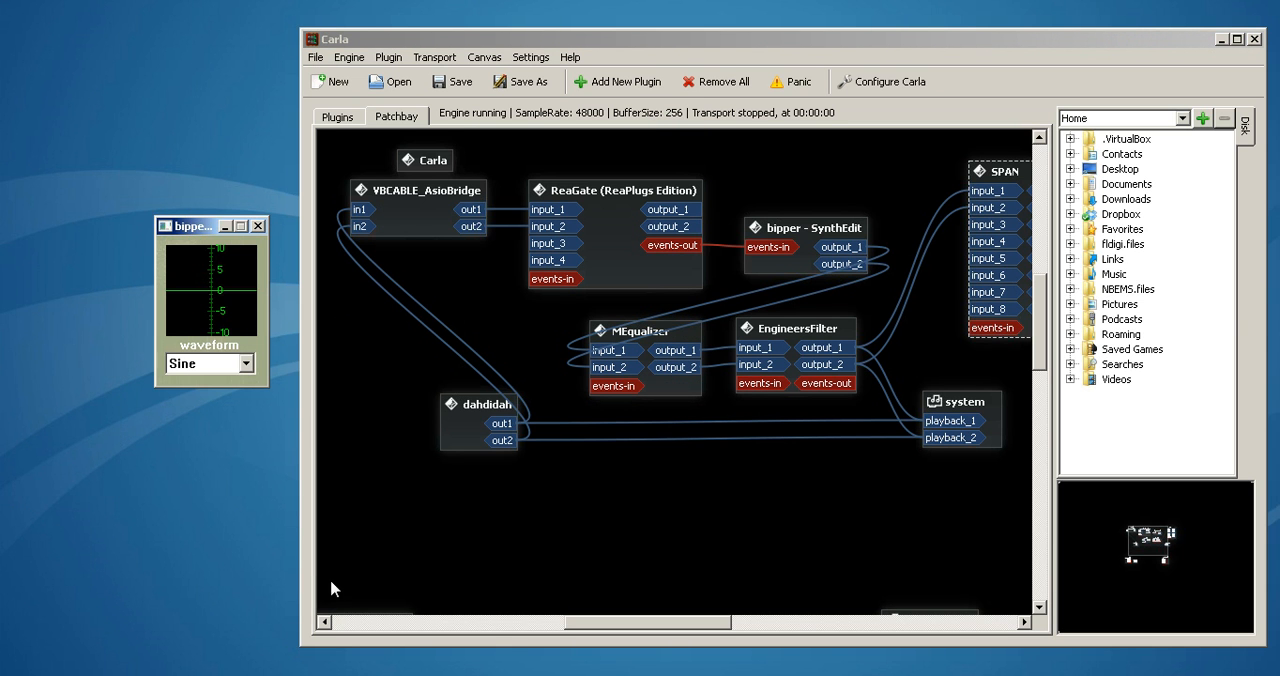
Disconnect VBCABLE_AsioBridge's outputs from ReaGate, move the node below the chain, and connect out1 and out2 directly to system playback_1 and playback_2
left_click(490, 675)
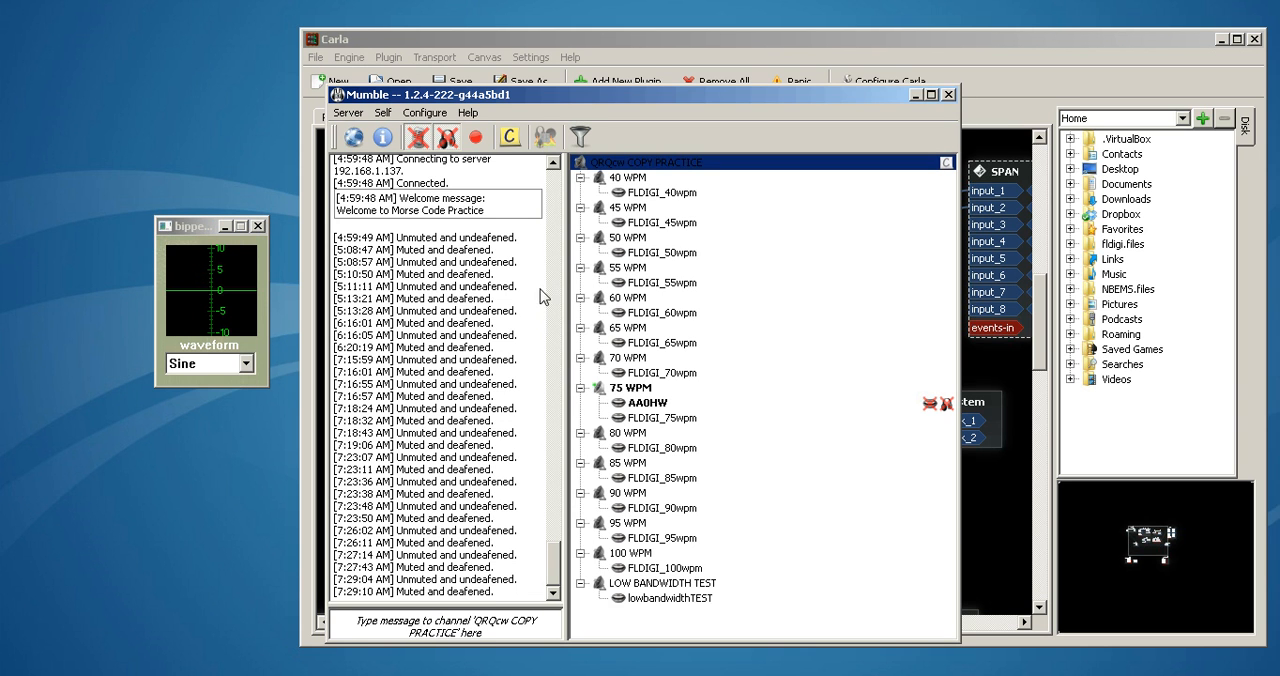
left_click(915, 96)
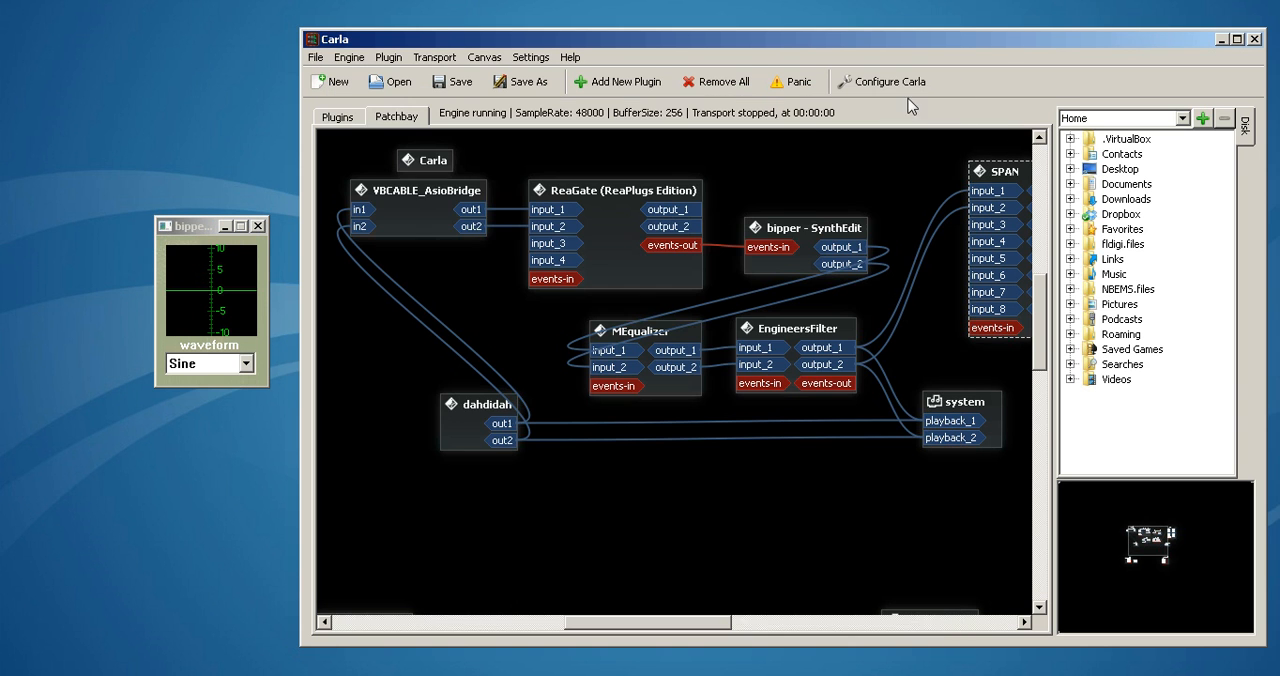
right_click(474, 214)
left_click(491, 237)
right_click(476, 229)
left_click(486, 256)
left_click_drag(446, 221, 950, 421)
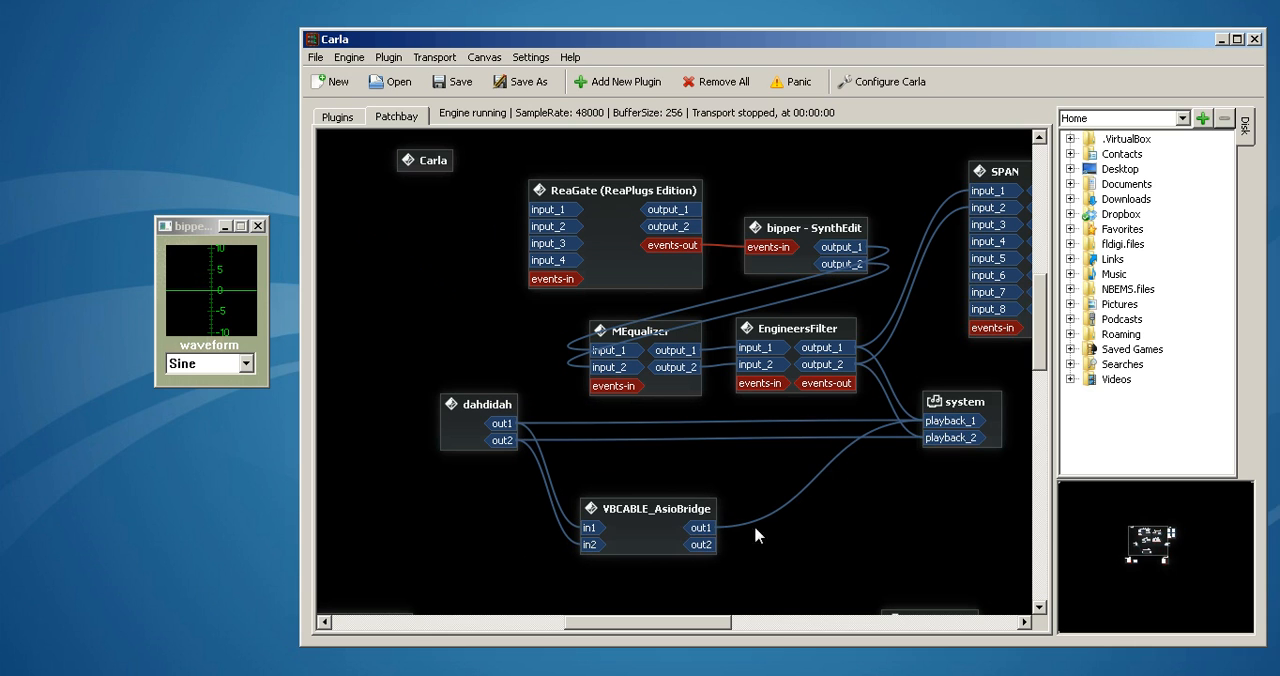
left_click_drag(703, 545, 948, 438)
Switch to Mumble and undeafen to listen to the direct, unprocessed Morse audio, deafen again and minimize the window
key("alt+Tab")
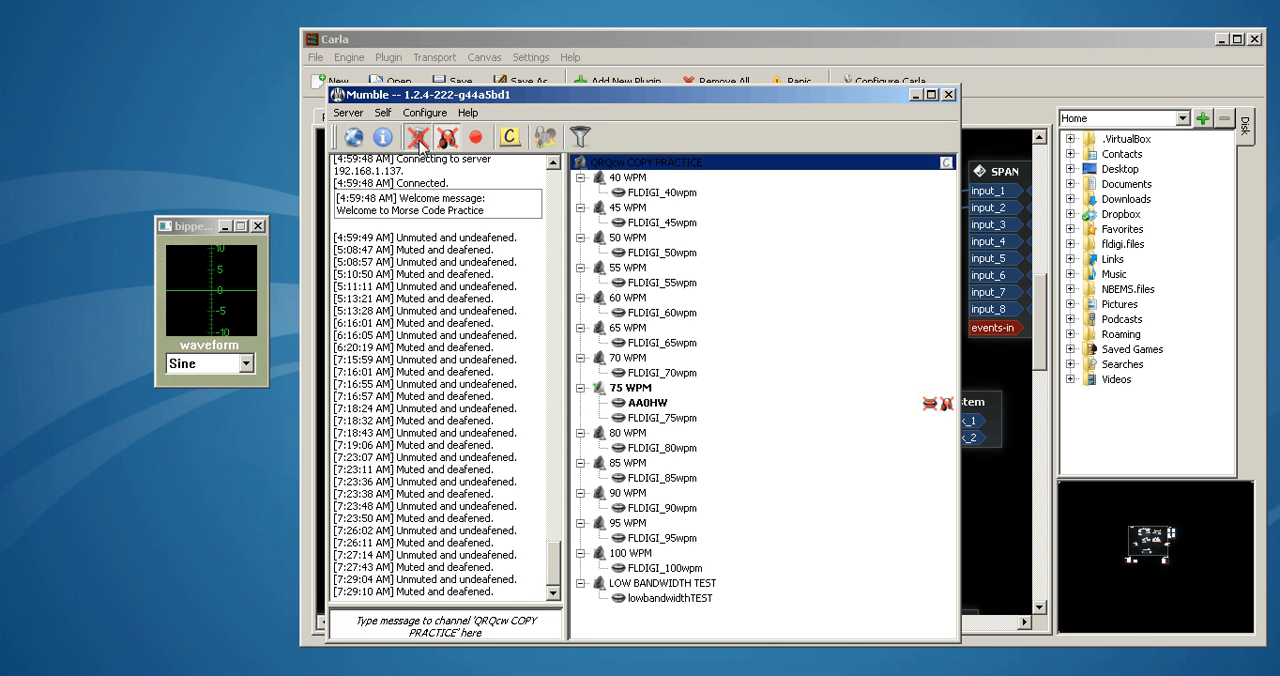
left_click(440, 142)
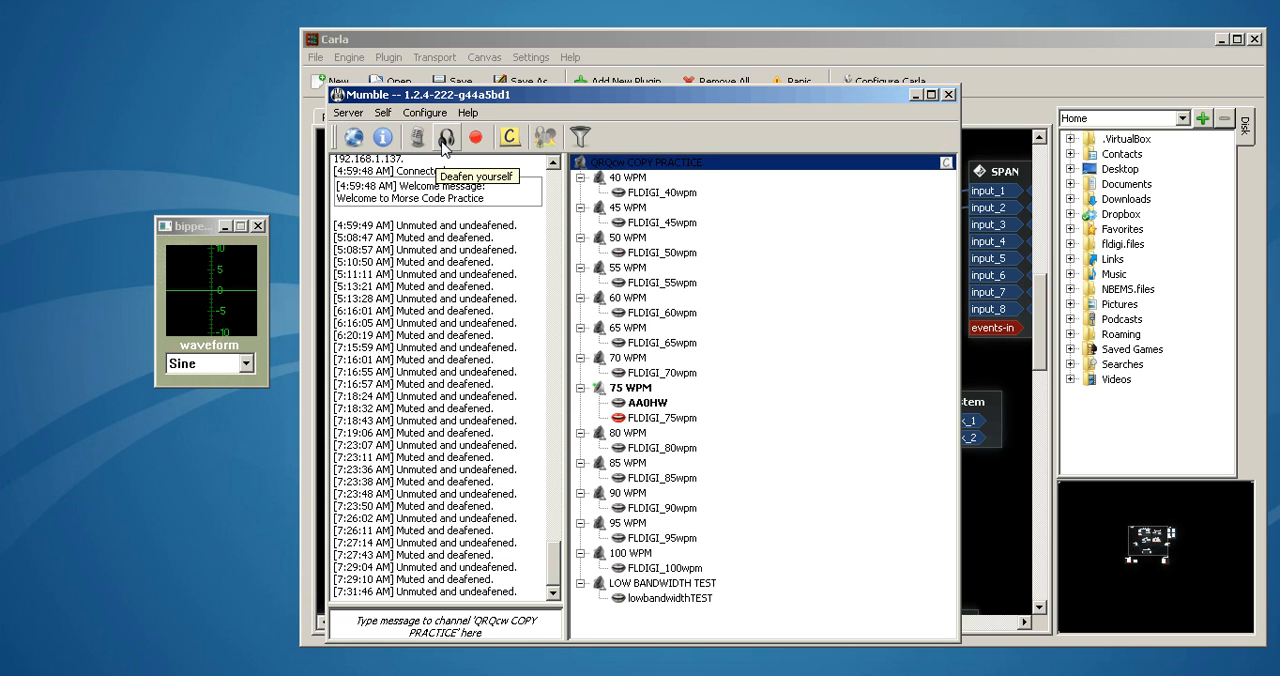
left_click(446, 142)
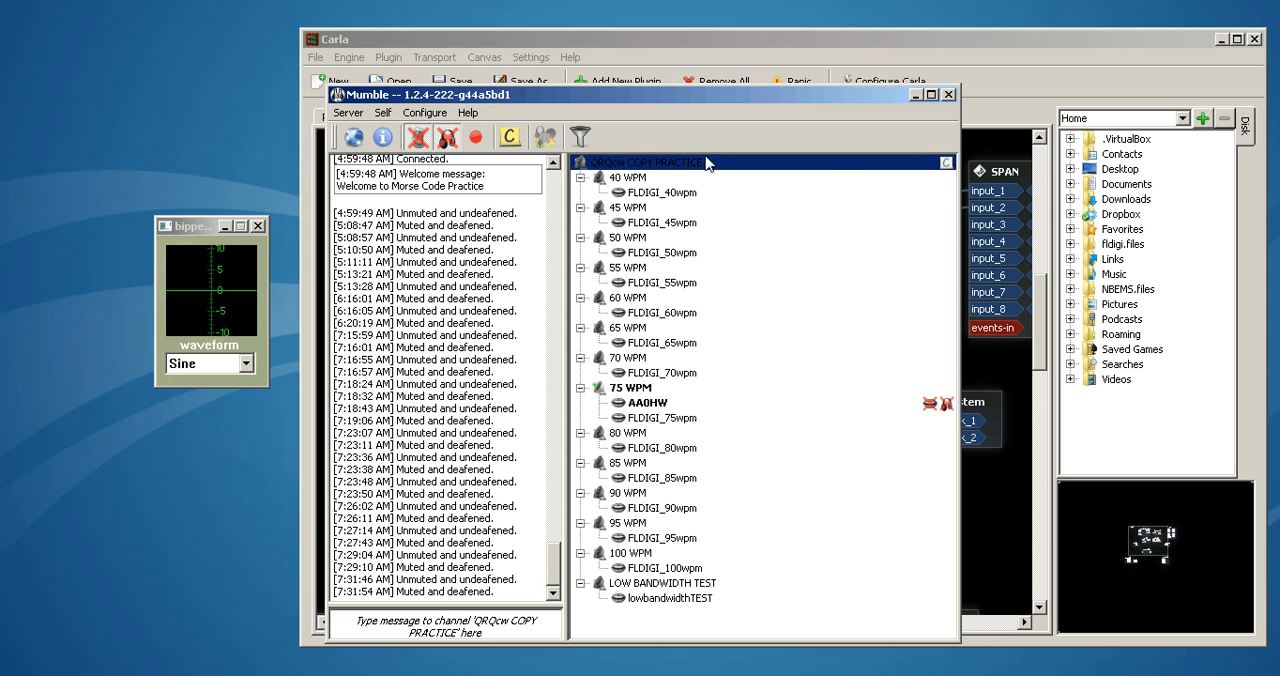
left_click(914, 94)
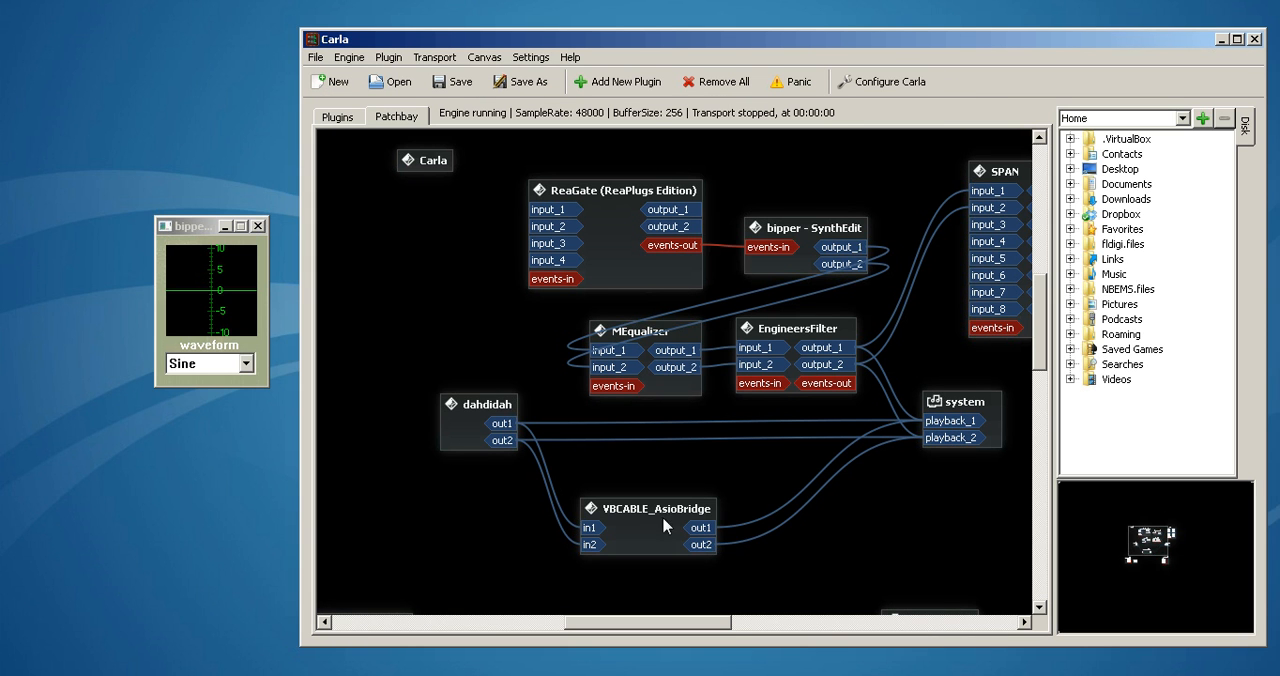
Disconnect VBCABLE_AsioBridge's outputs from system, move the node back beside ReaGate, and connect out1 and out2 to ReaGate's input_1 and input_2
right_click(714, 530)
left_click(739, 555)
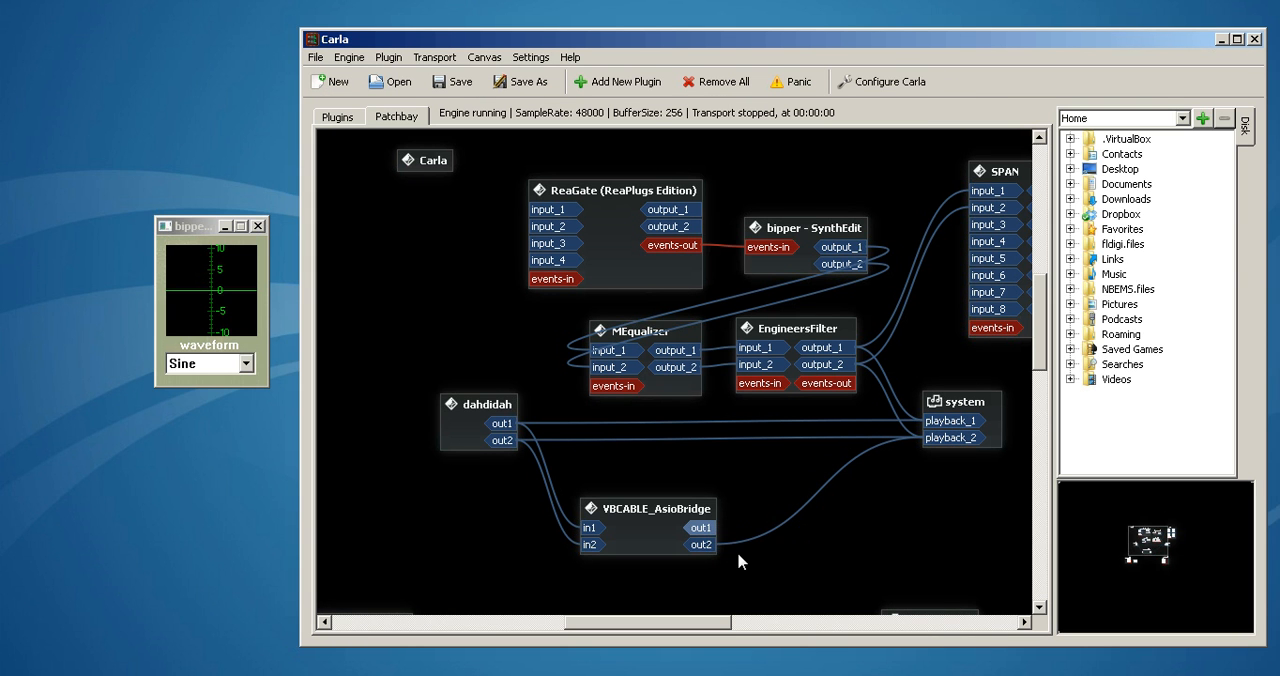
right_click(704, 546)
left_click(728, 571)
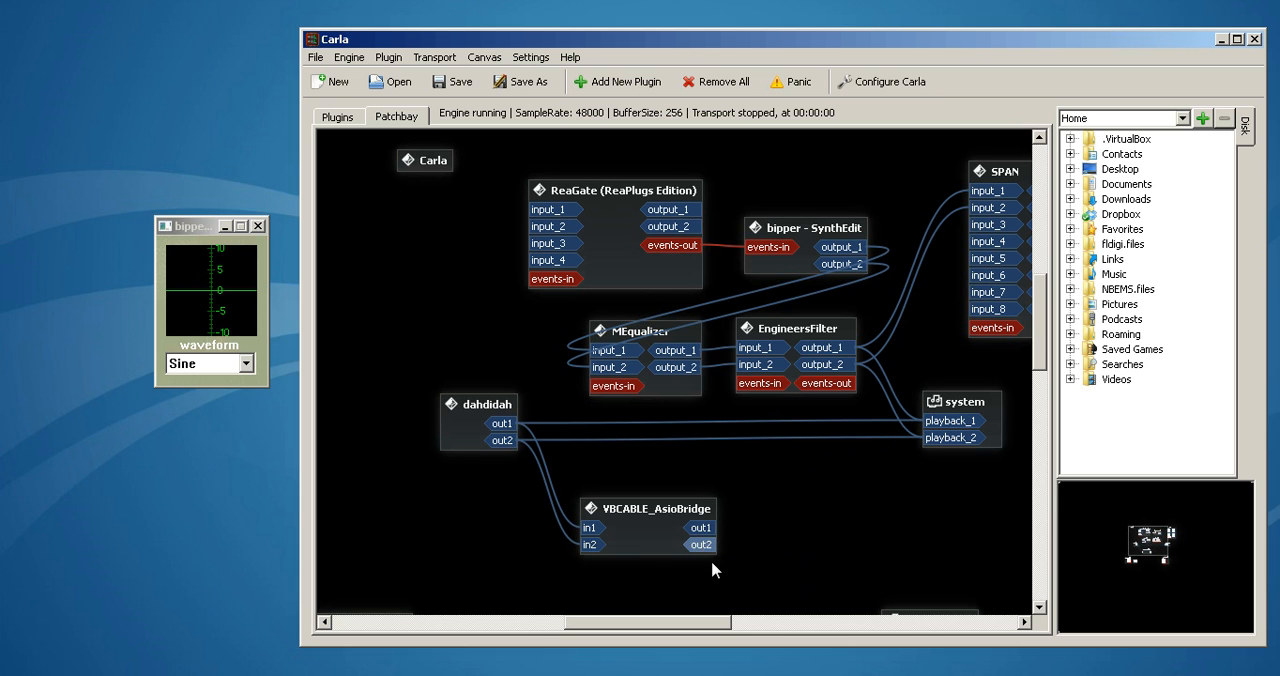
left_click_drag(660, 548, 537, 213)
left_click_drag(470, 244, 545, 226)
left_click(429, 231)
left_click_drag(429, 231, 439, 225)
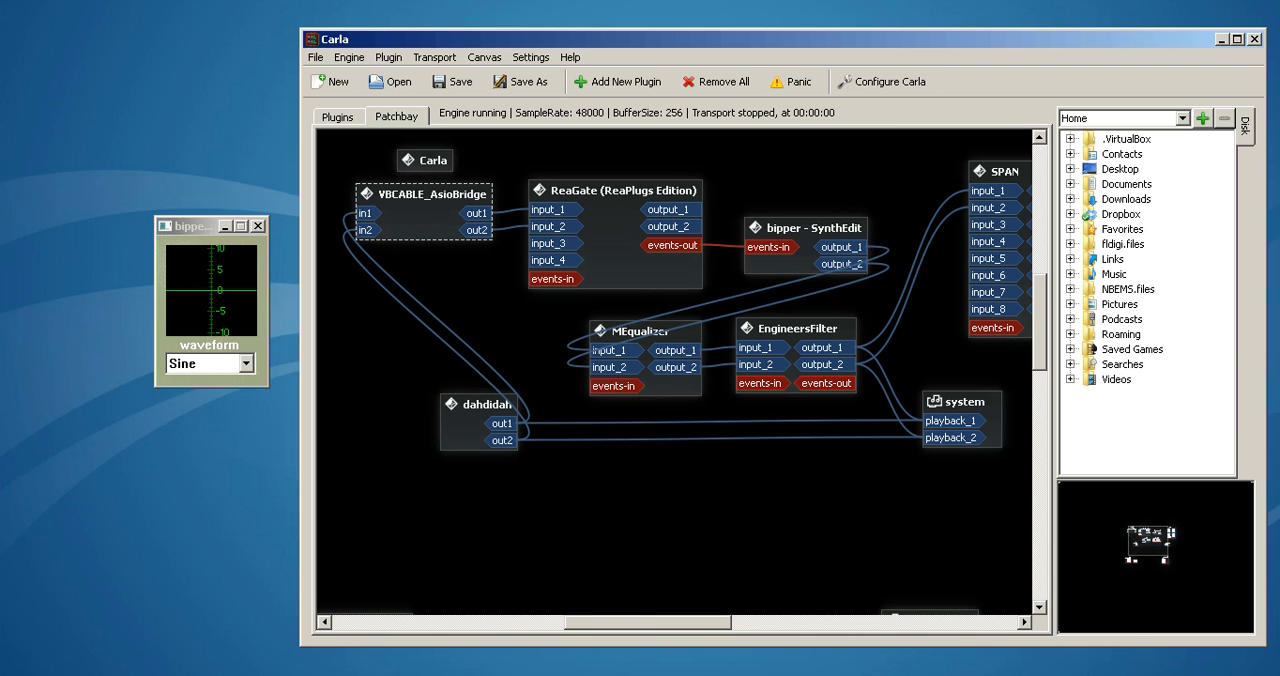
Undeafen Mumble to hear the gated tone and watch the bipper waveform react, deafen again and return to the patchbay
left_click(437, 675)
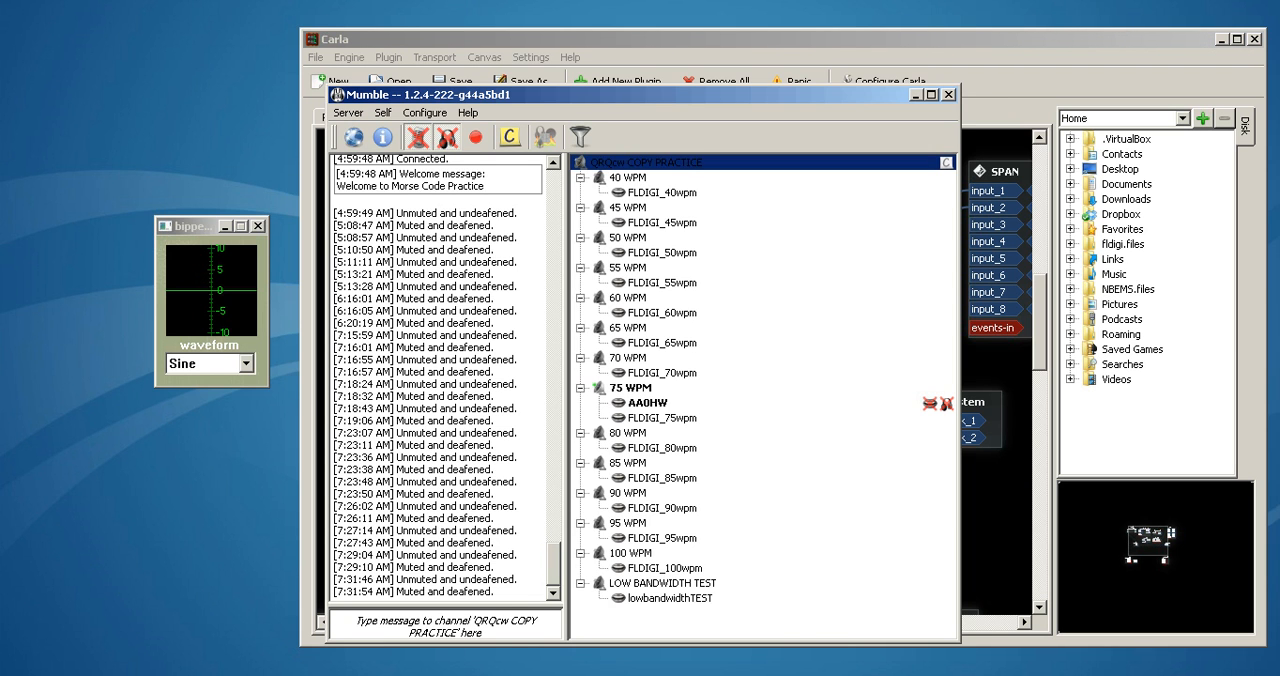
left_click(447, 145)
mouse_move(493, 170)
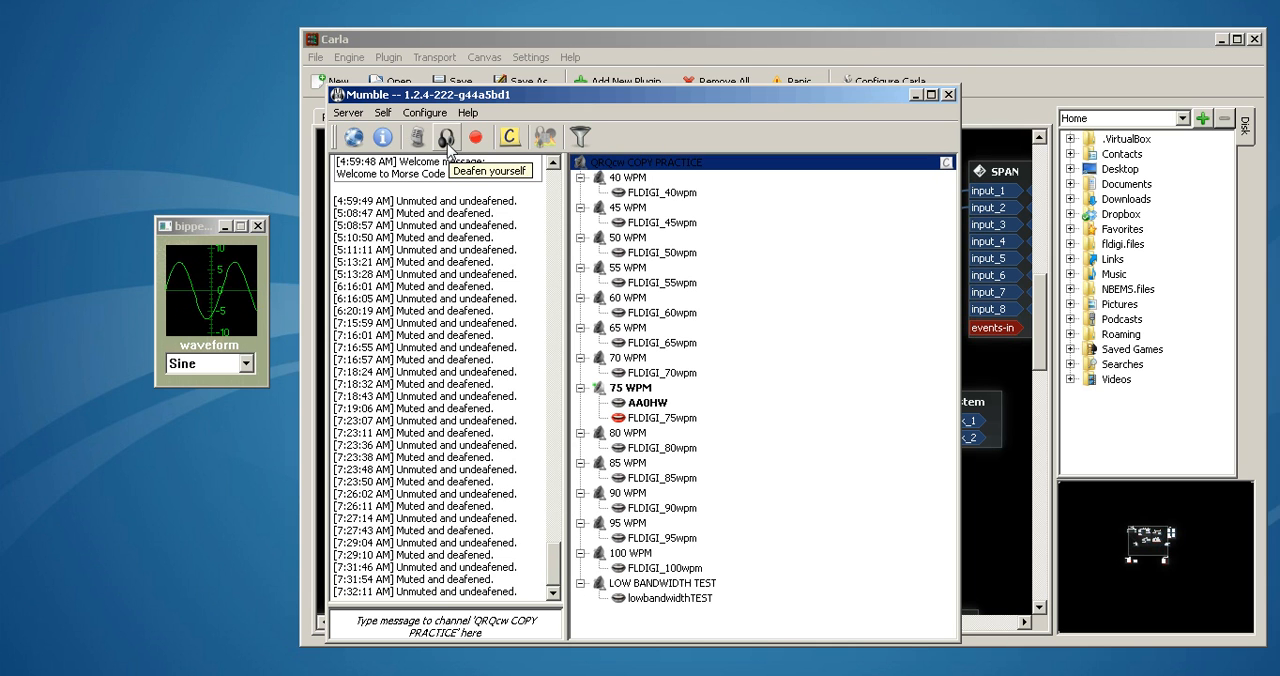
left_click(446, 142)
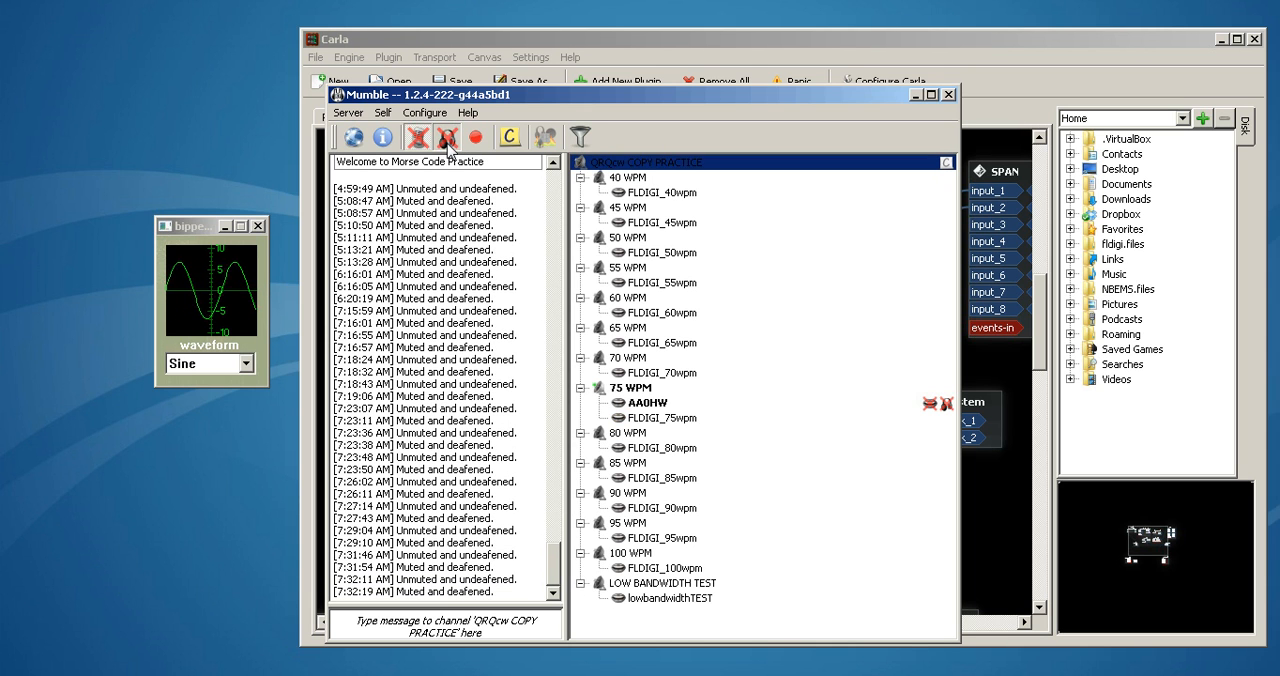
left_click(916, 95)
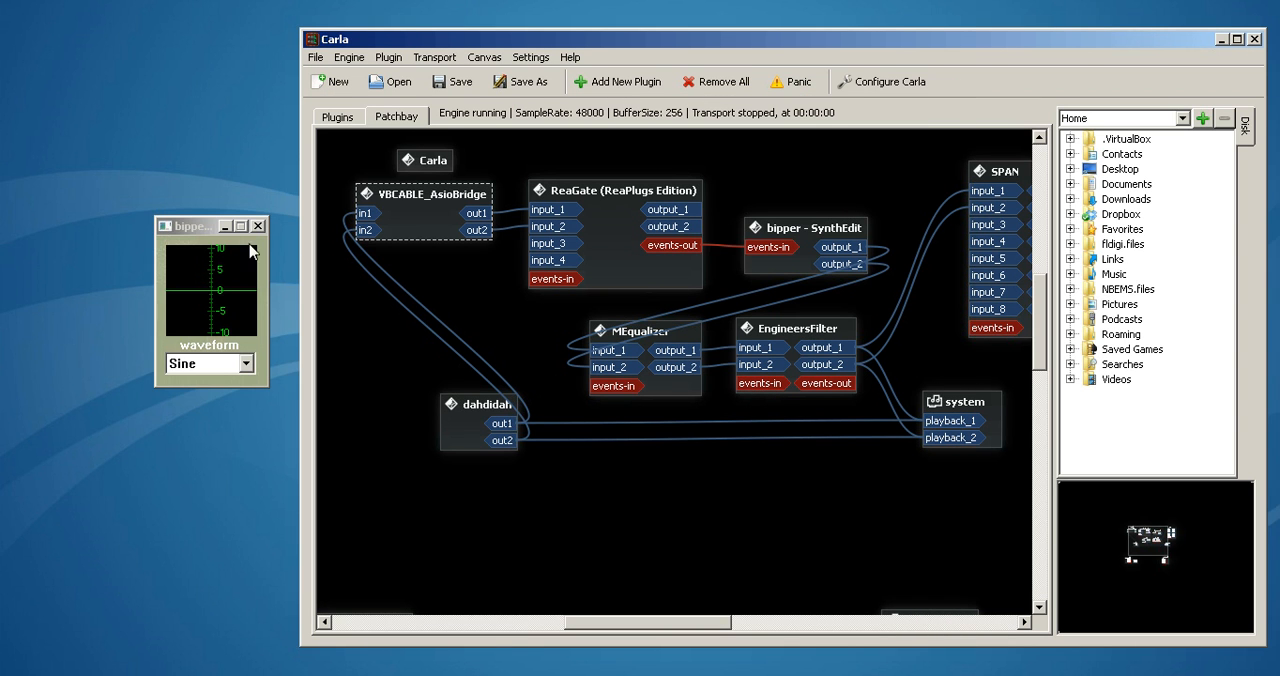
Move the bipper window lower on the desktop and review its waveform choices, keeping Sine
left_click_drag(195, 228, 169, 318)
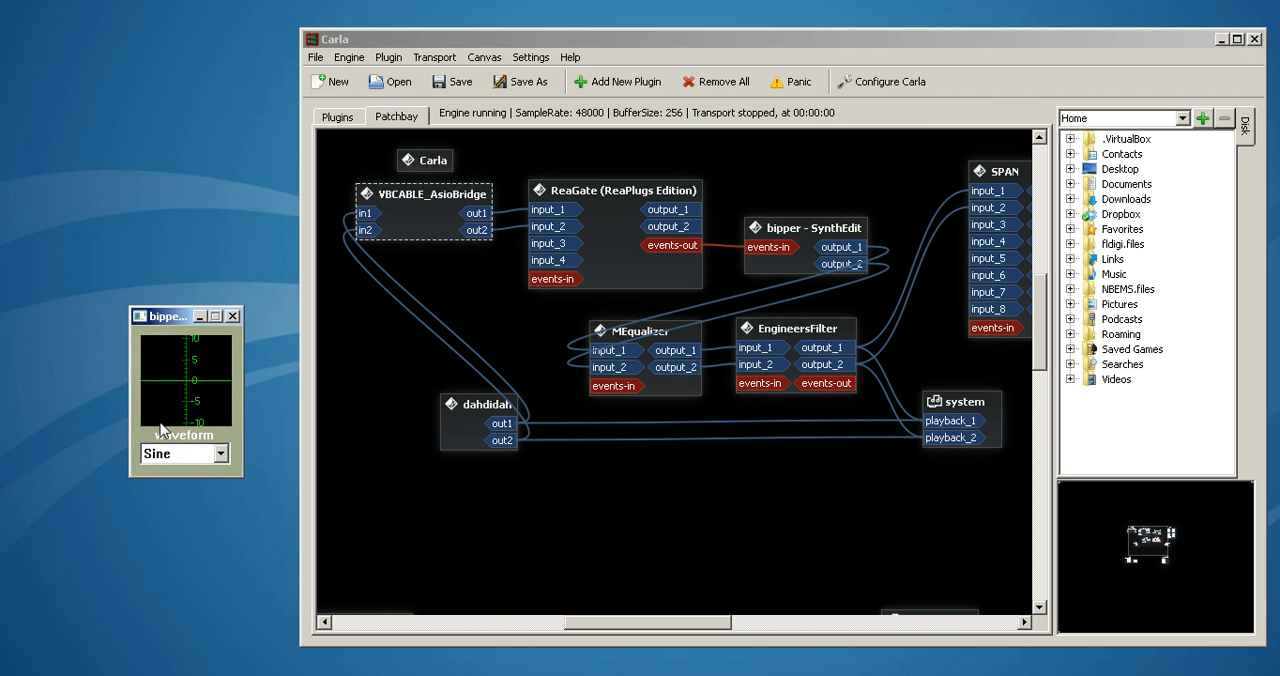
left_click(219, 455)
mouse_move(219, 496)
left_mouse_down()
mouse_move(224, 512)
mouse_move(220, 490)
left_mouse_up()
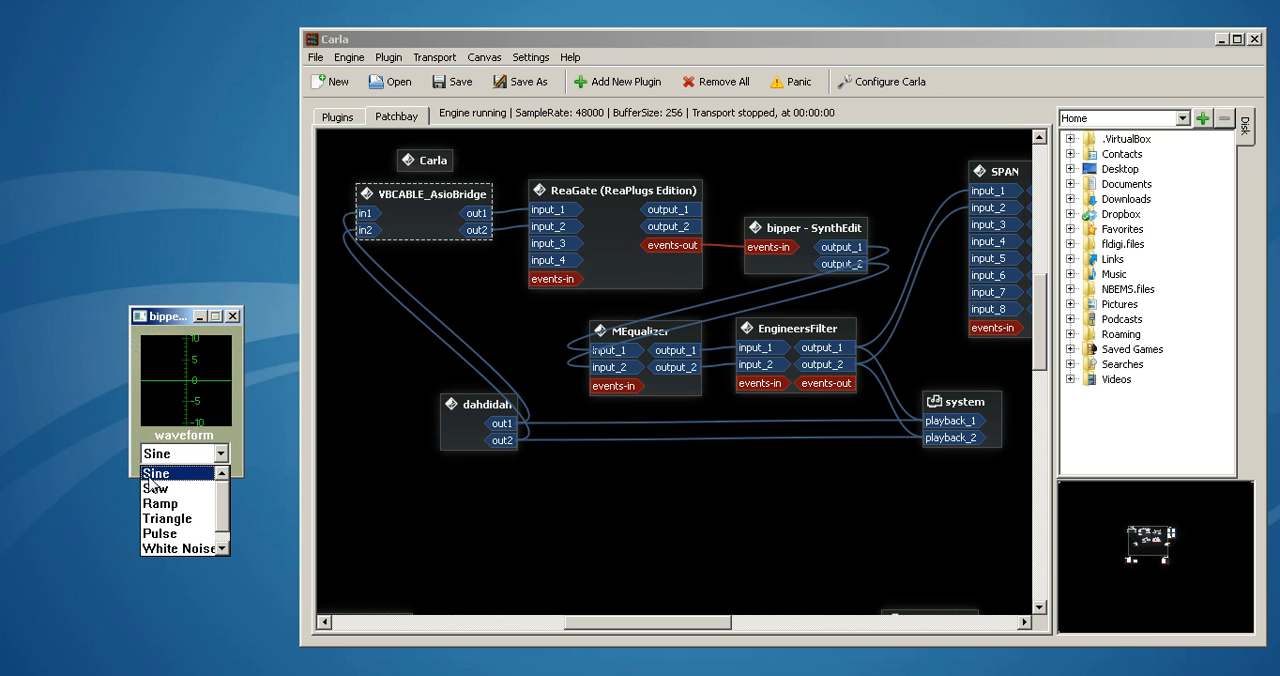
left_click(157, 320)
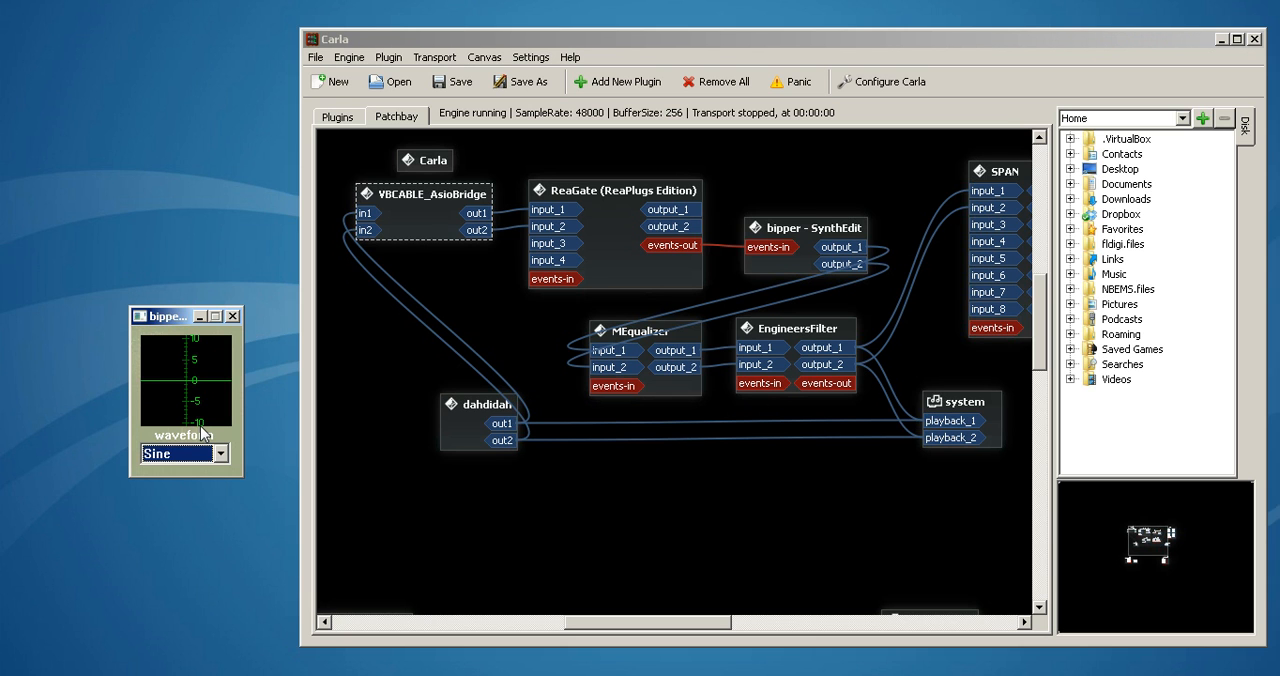
left_click_drag(175, 317, 160, 316)
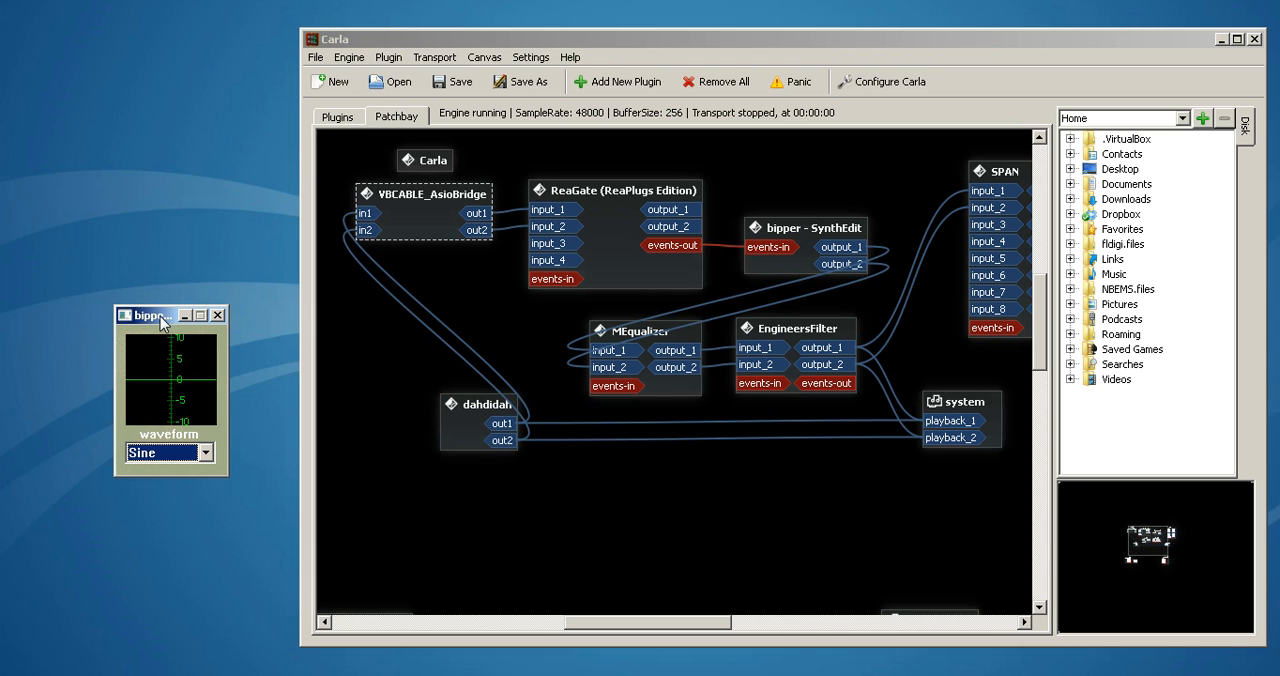
Show Carla's list of loaded plugins and open ReaGate's own interface window
left_click(340, 118)
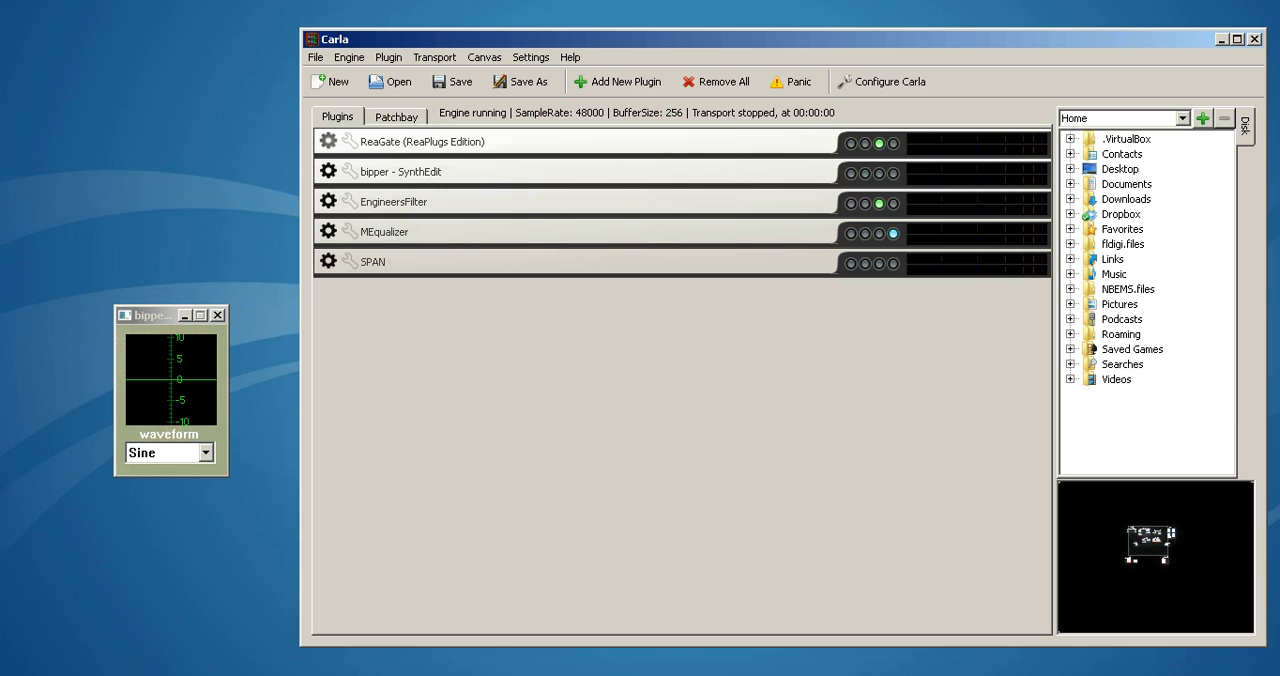
mouse_move(553, 675)
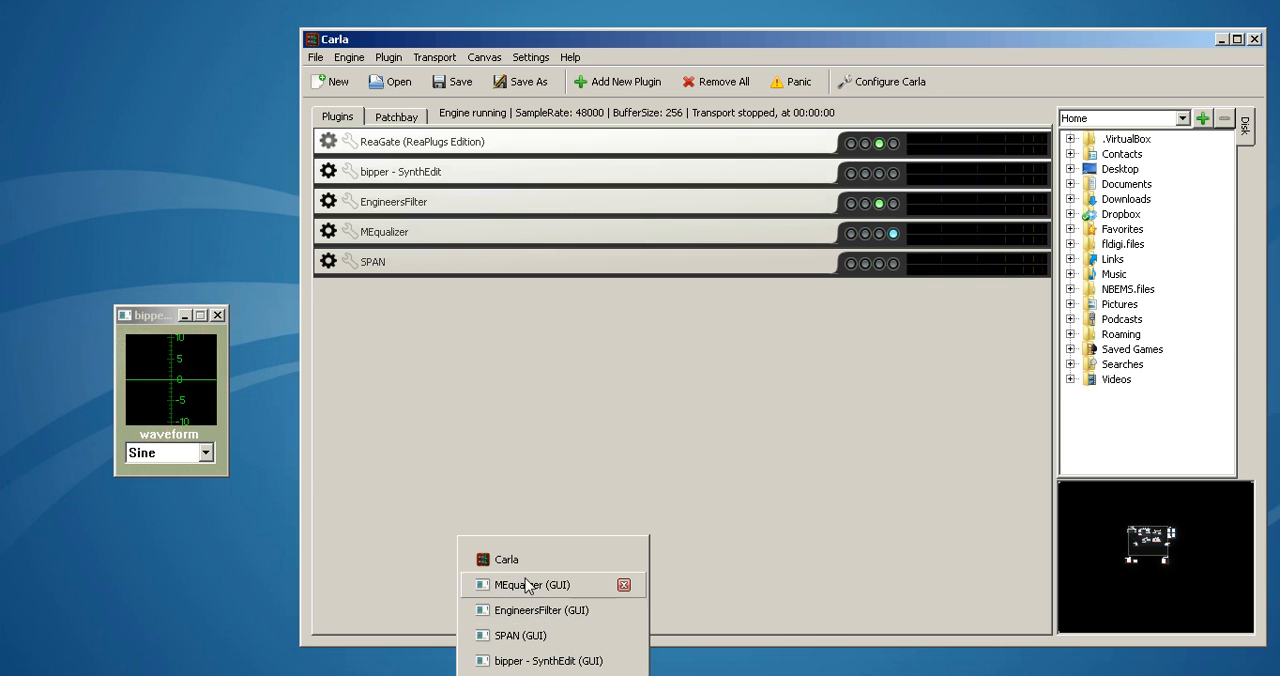
left_click(327, 143)
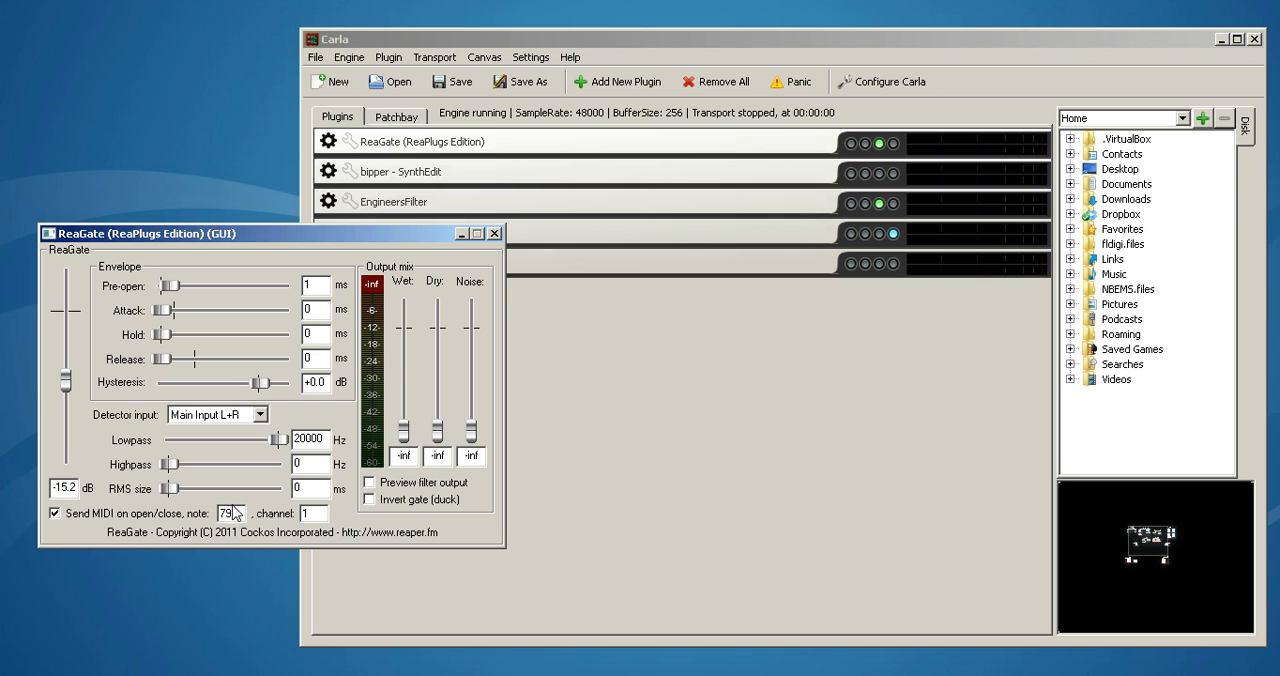
View ReaGate's plugin details and on-screen keyboard, close that dialog, and place the ReaGate interface below Carla's plugin list
left_click(345, 143)
left_click_drag(371, 235, 1079, 183)
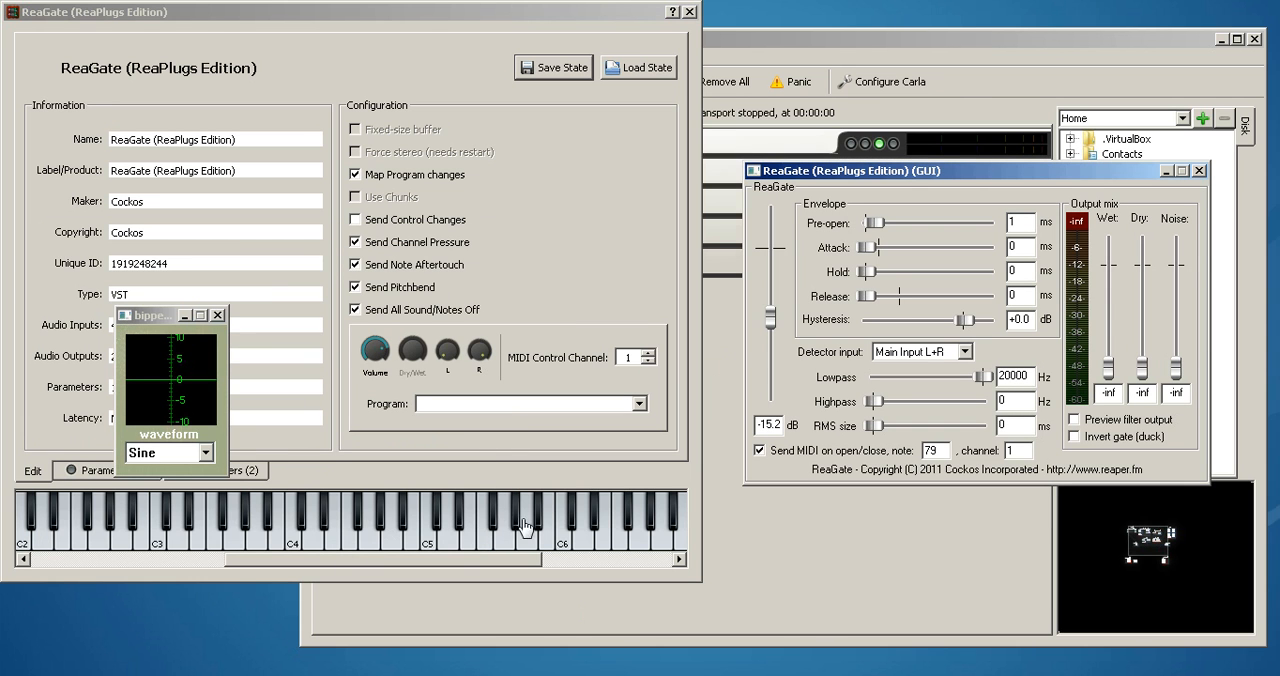
left_click(689, 14)
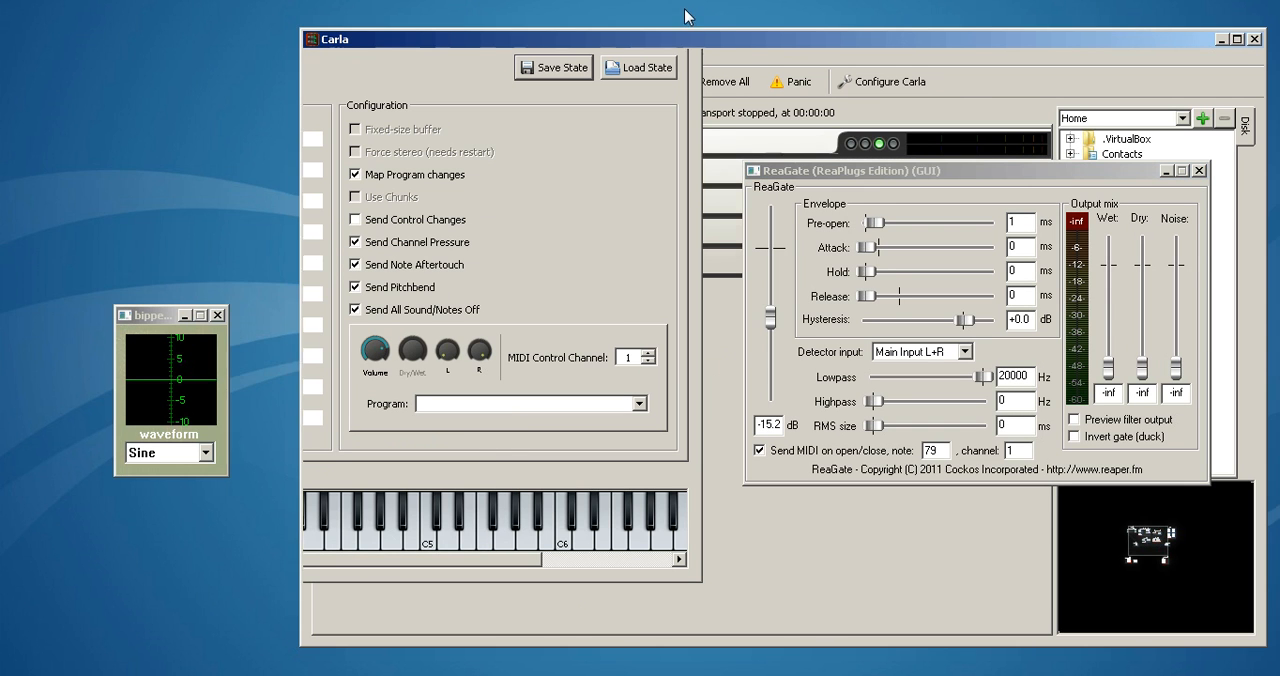
left_click_drag(877, 177, 179, 303)
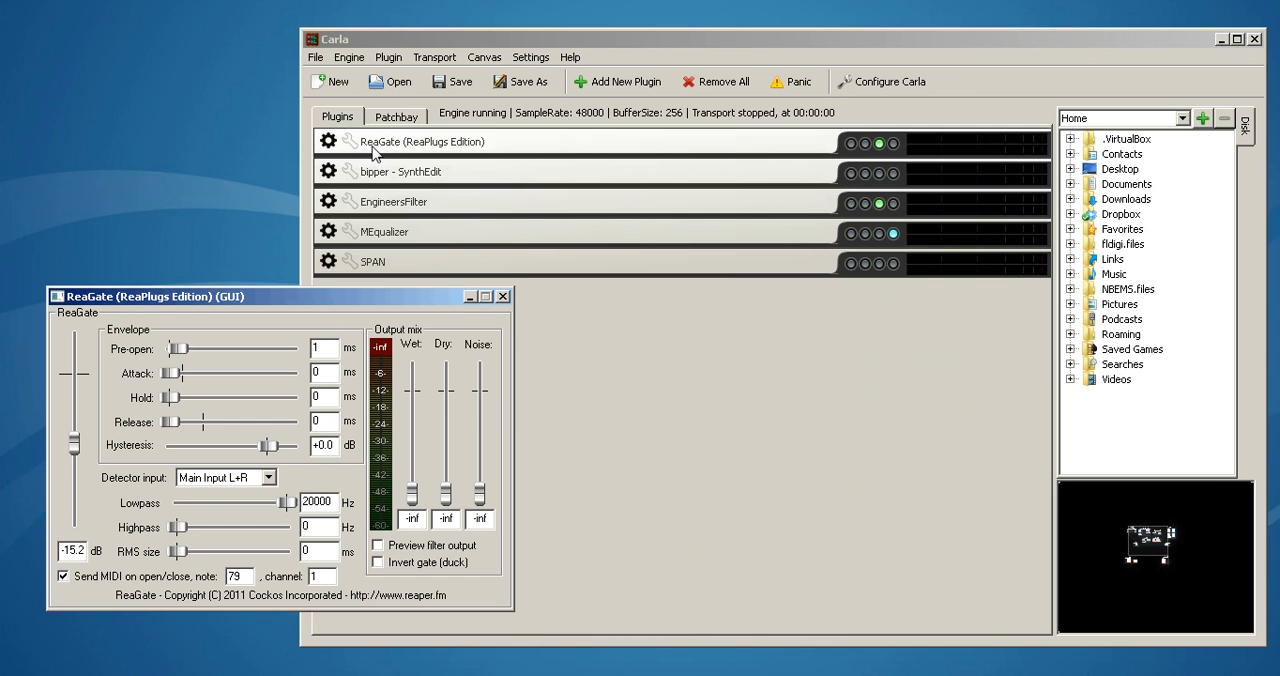
Put the ReaGate interface away, add the TAL NoiseMaker Plugin to Carla, and view its synthesizer interface before closing it
left_click(470, 297)
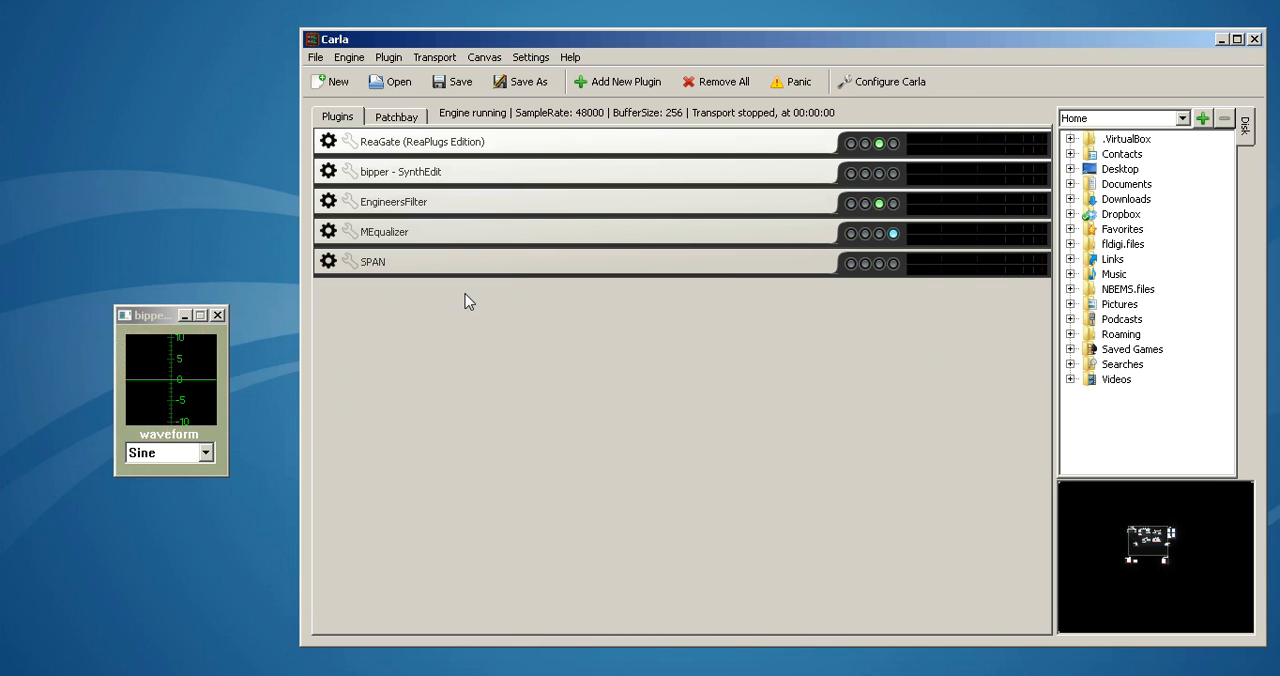
left_click(612, 82)
left_click_drag(1206, 194, 1206, 500)
left_click(465, 519)
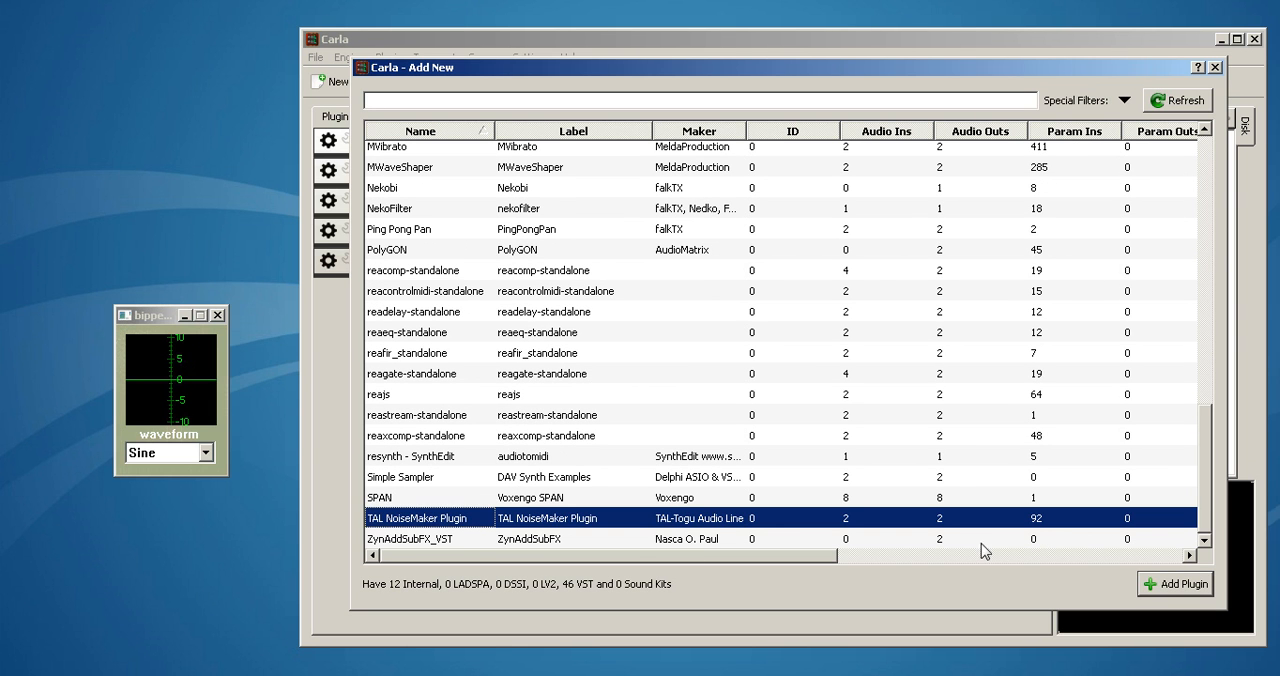
left_click(1158, 590)
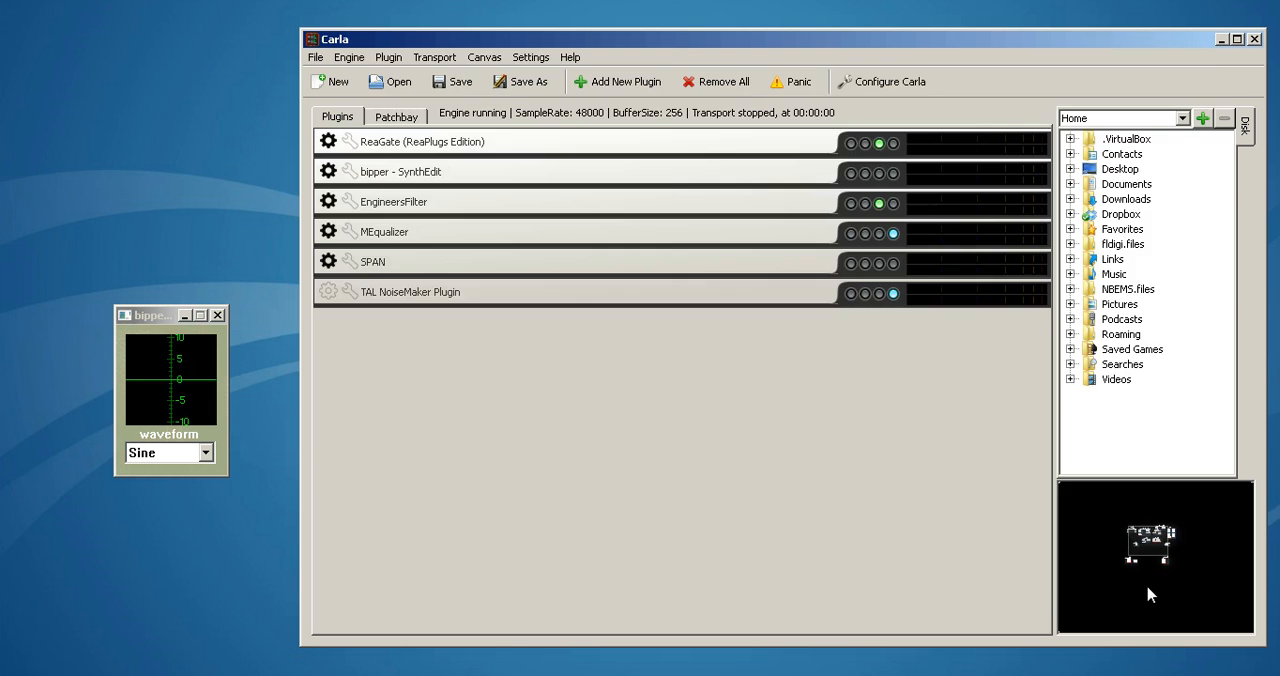
left_click(328, 291)
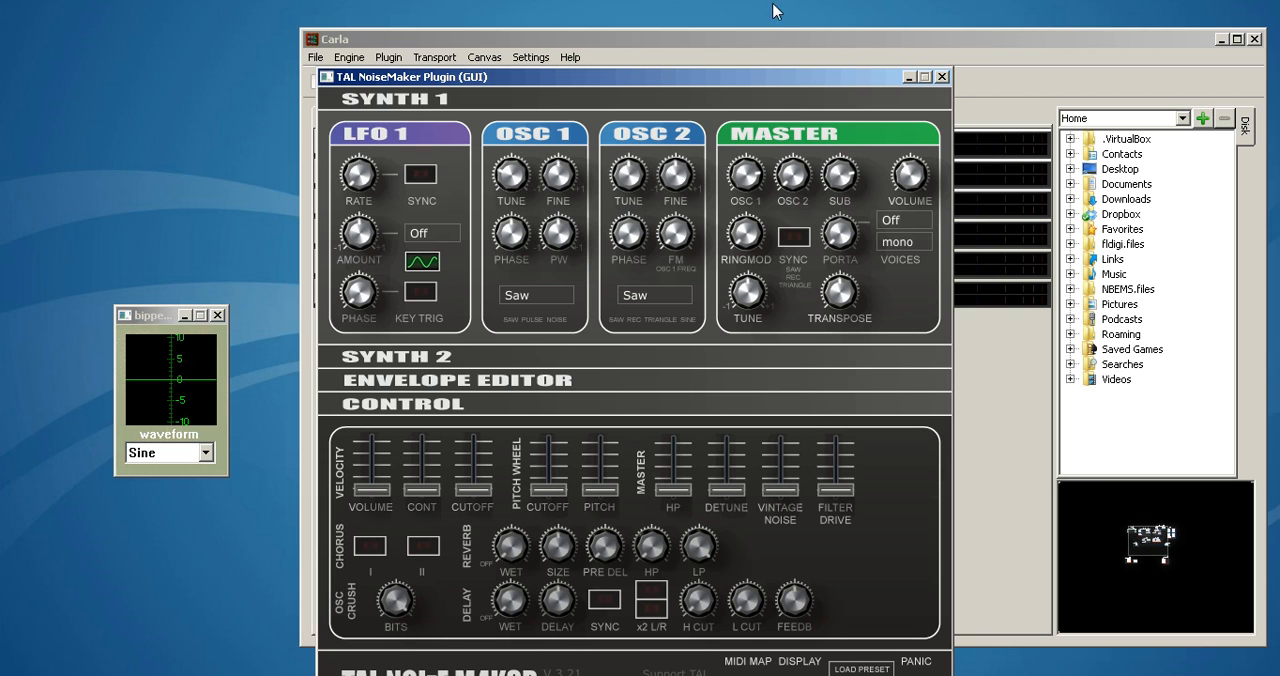
left_click(941, 77)
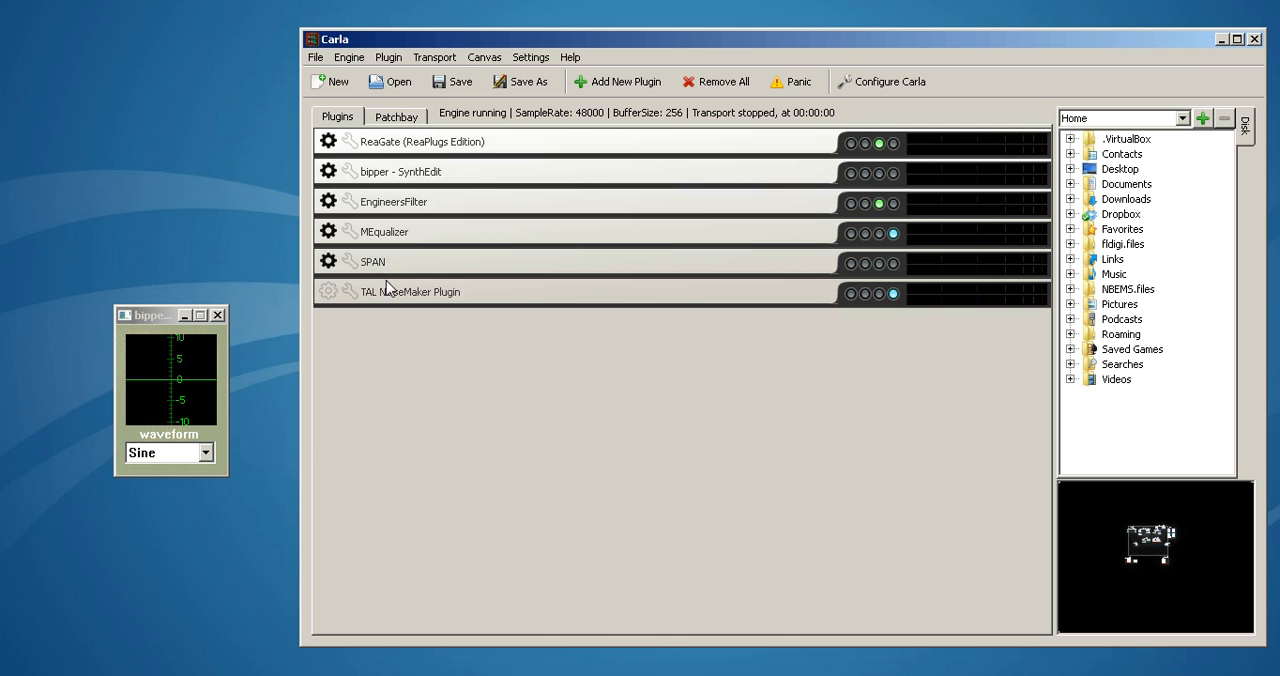
Bring up Mumble, undeafen briefly to hear the gated sine tone, deafen again and minimize Mumble
left_click(420, 674)
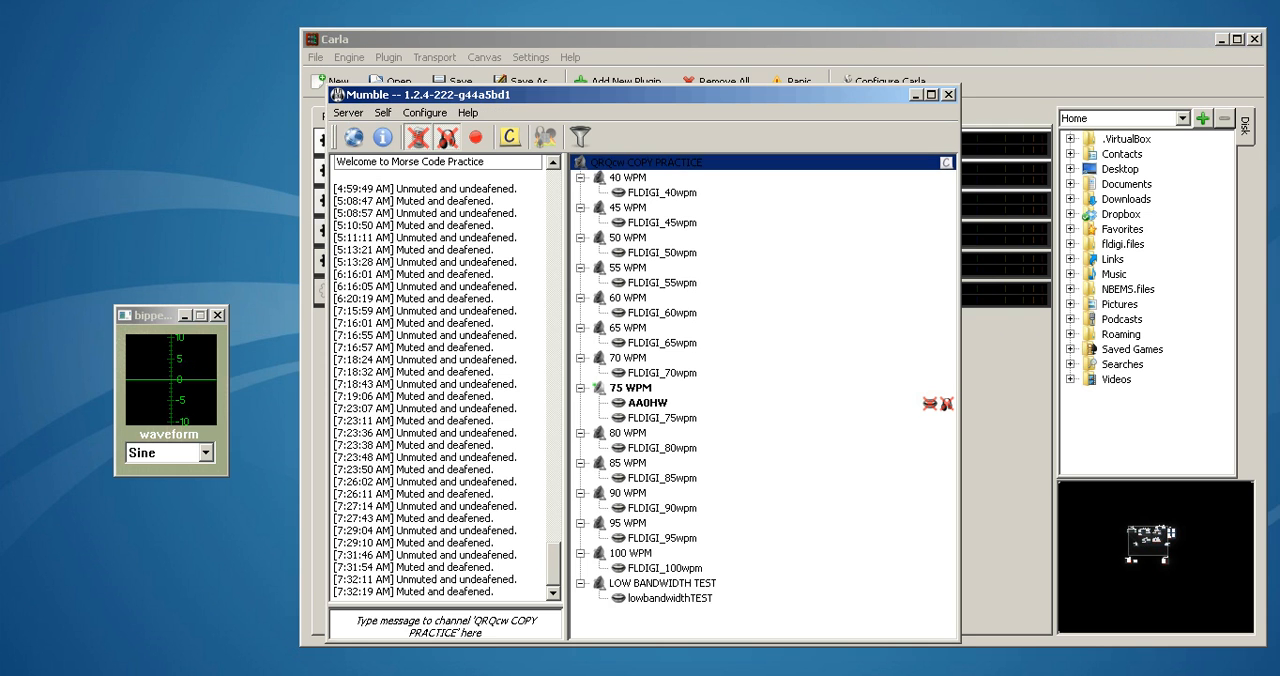
left_click(449, 140)
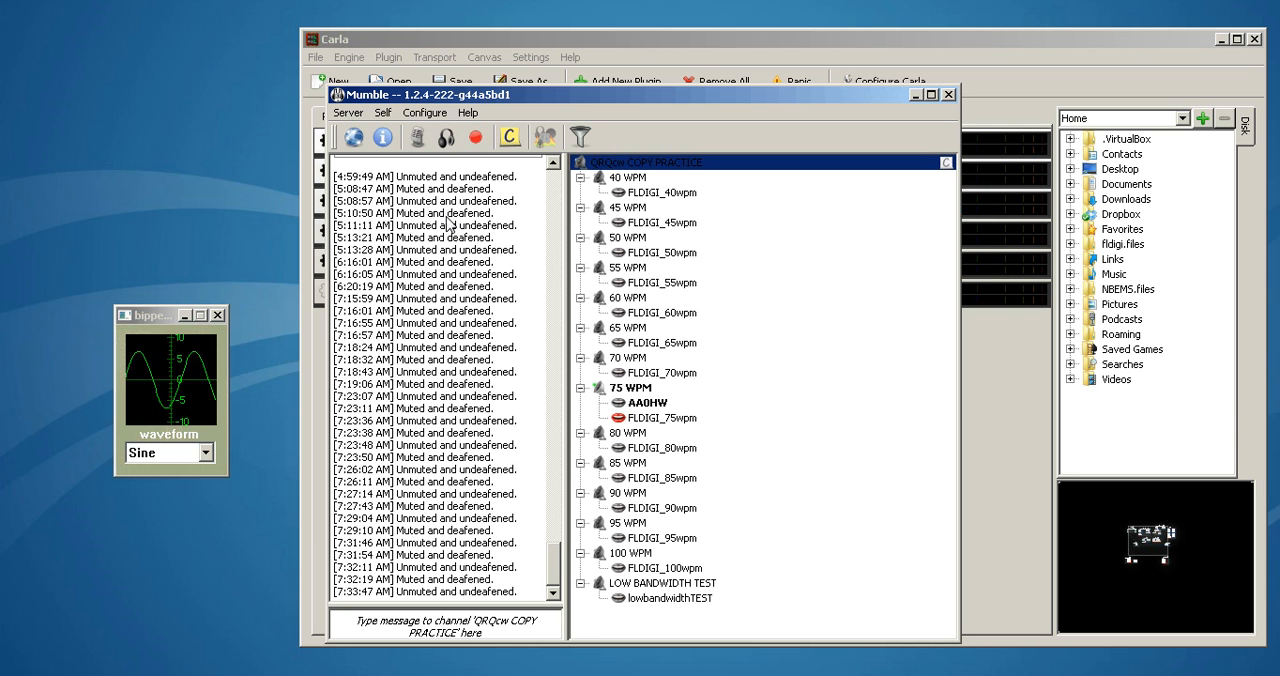
left_click(447, 138)
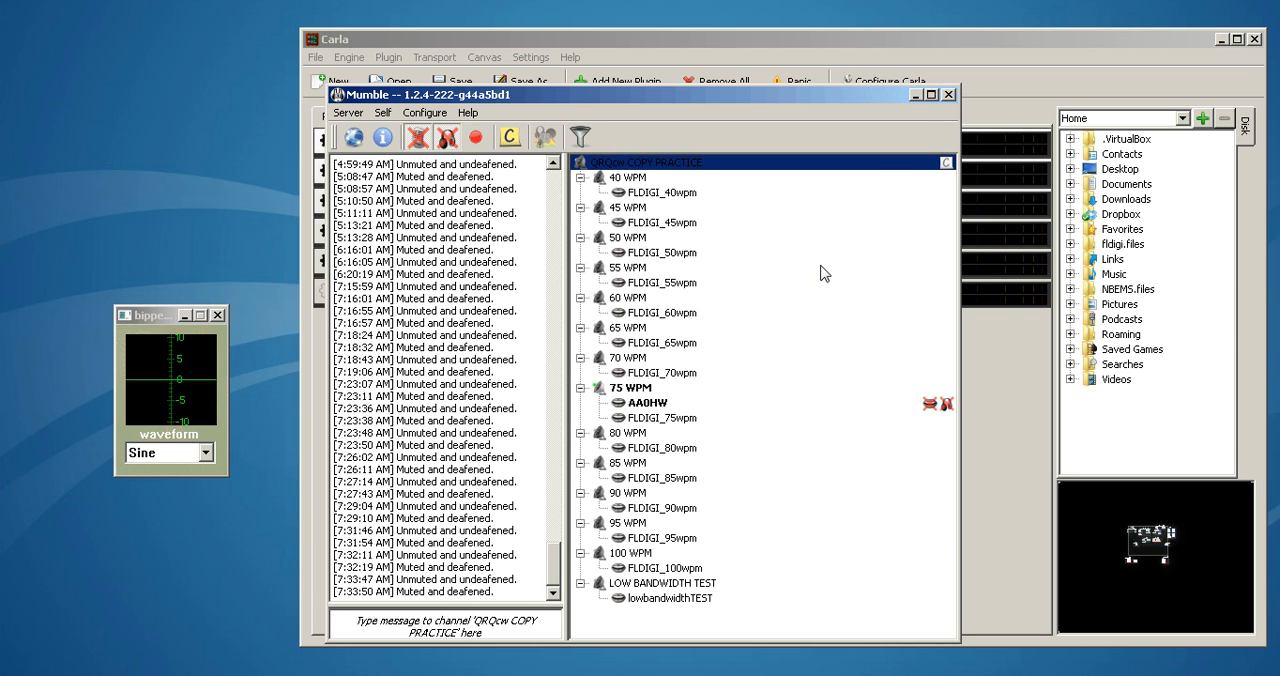
left_click(914, 94)
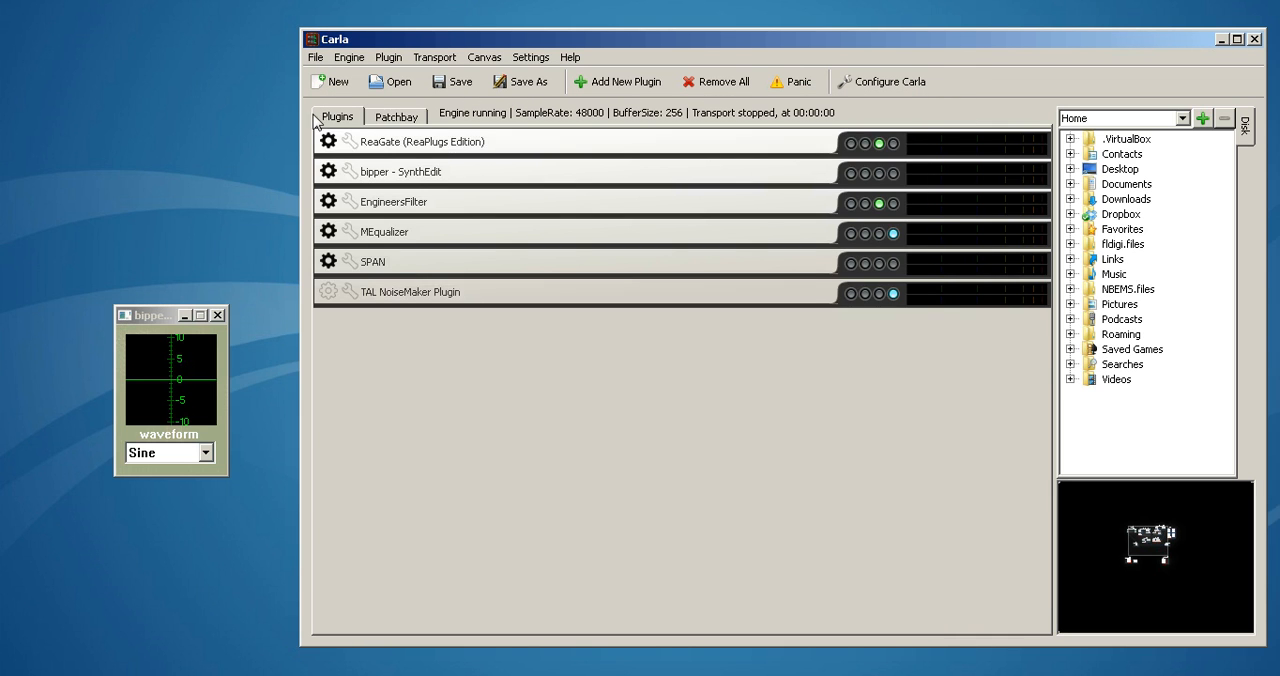
Show Carla's patchbay and move the ReaGate block slightly lower beside the VBCABLE_AsioBridge block
left_click(390, 117)
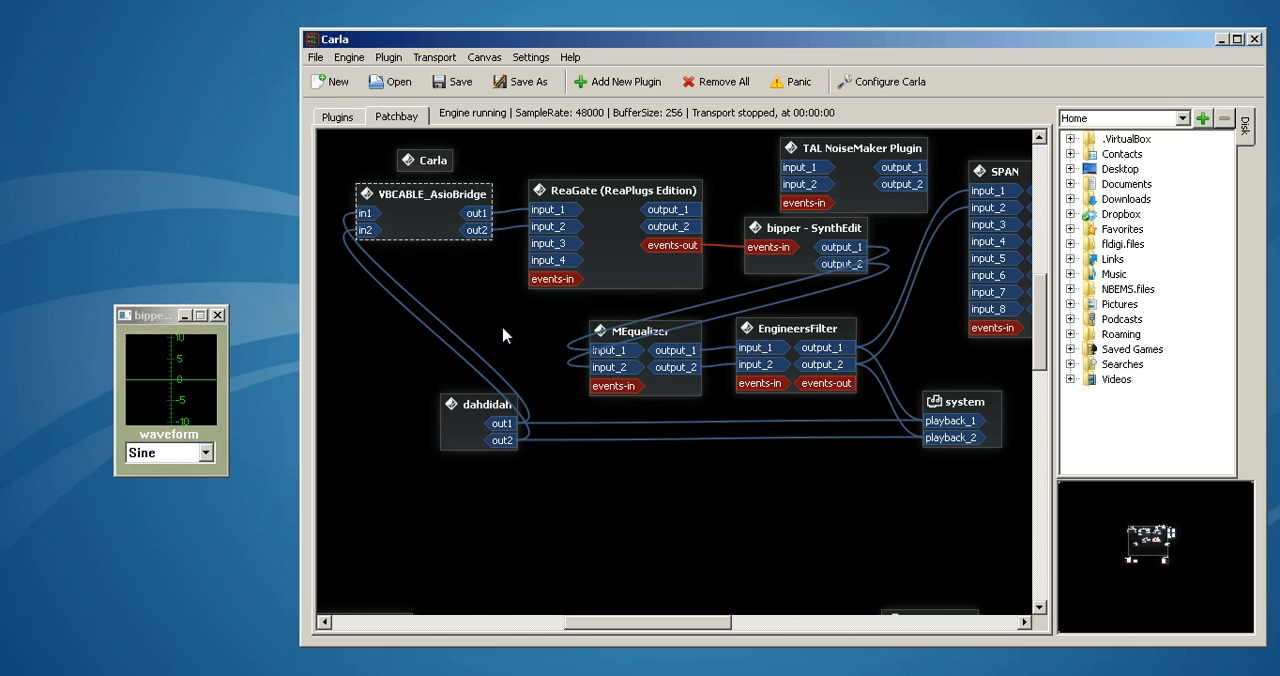
left_click_drag(601, 266, 606, 276)
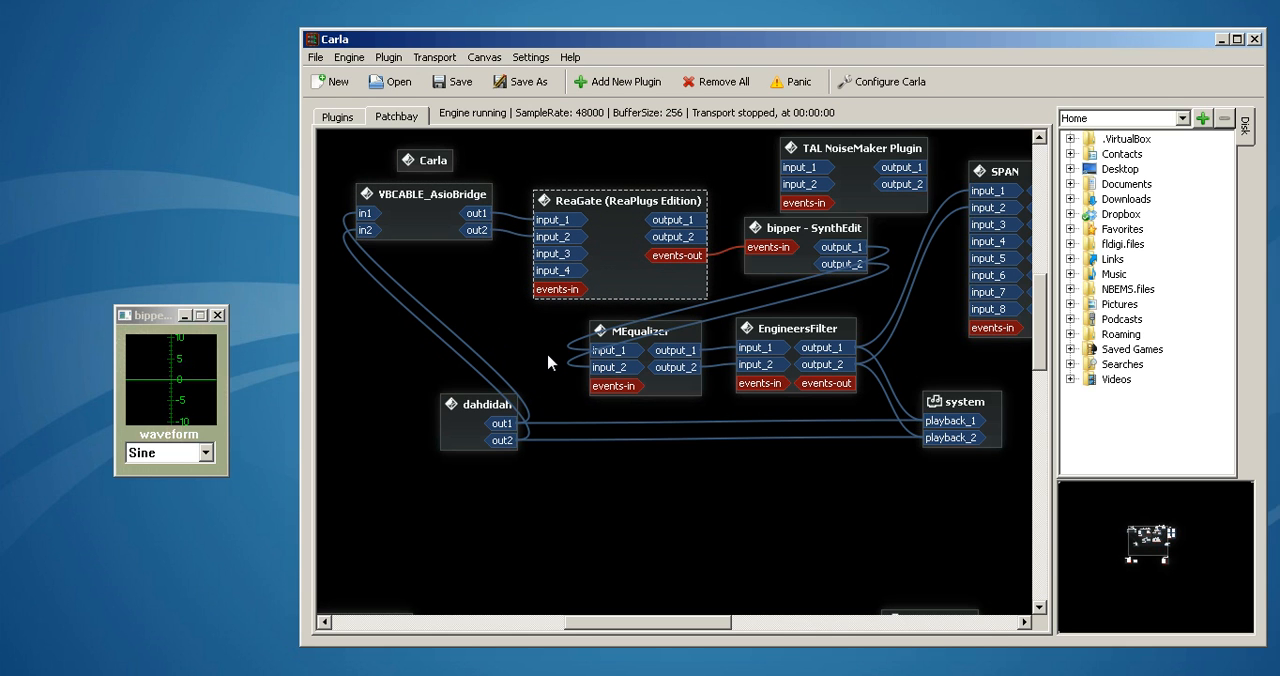